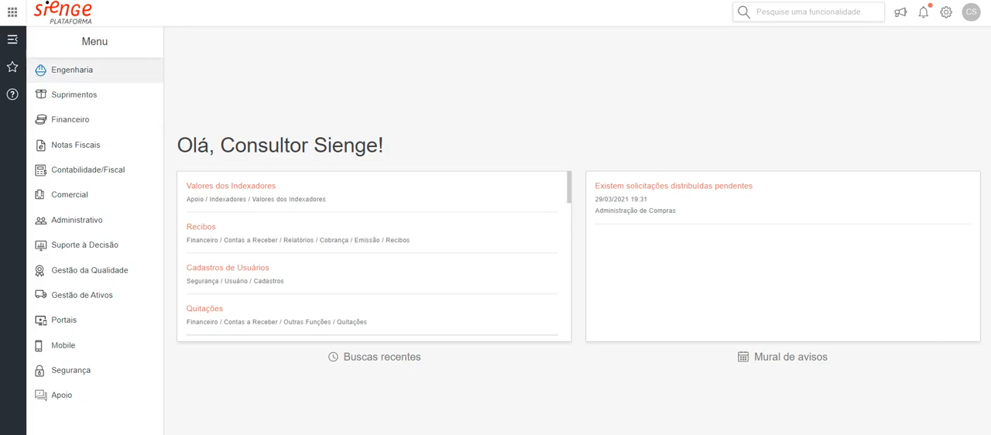
Open a new insumo registration form from Engenharia, under Custos Unitários, Insumos, Cadastros
click(72, 70)
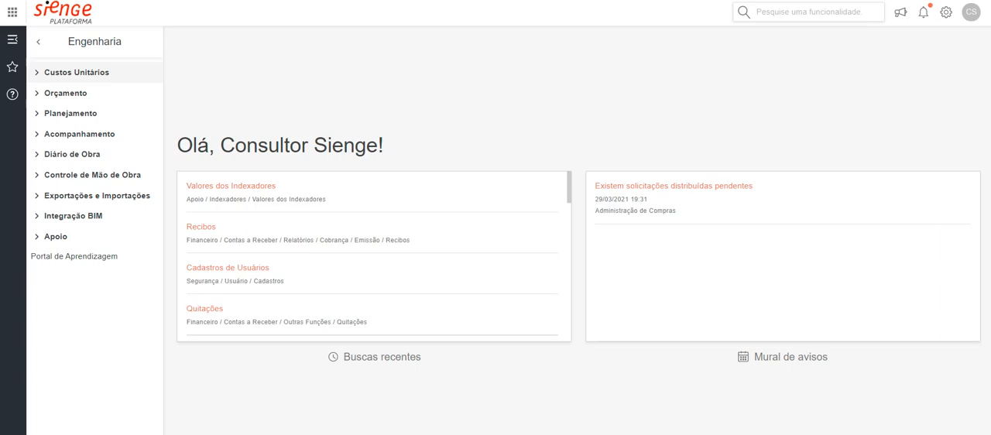
click(77, 72)
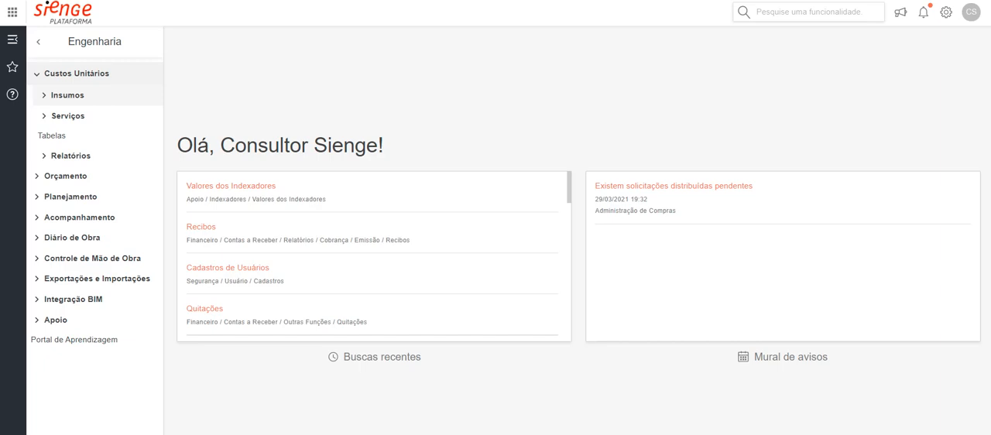
click(67, 95)
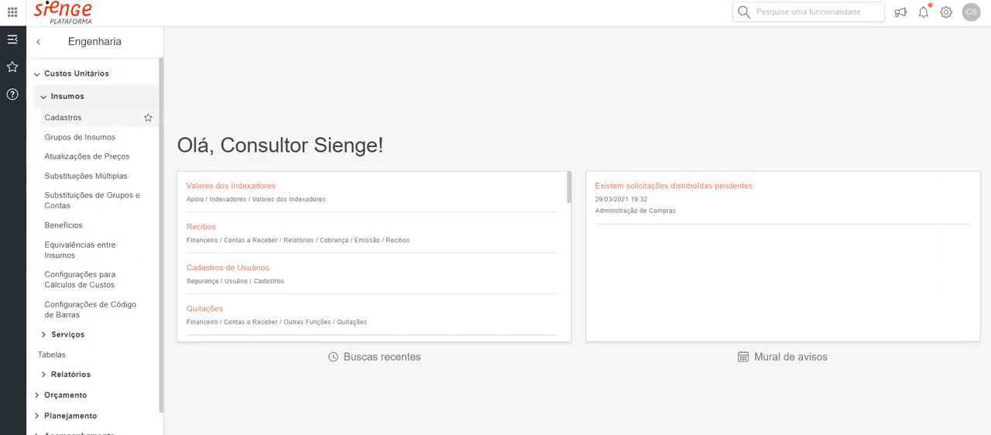
click(63, 117)
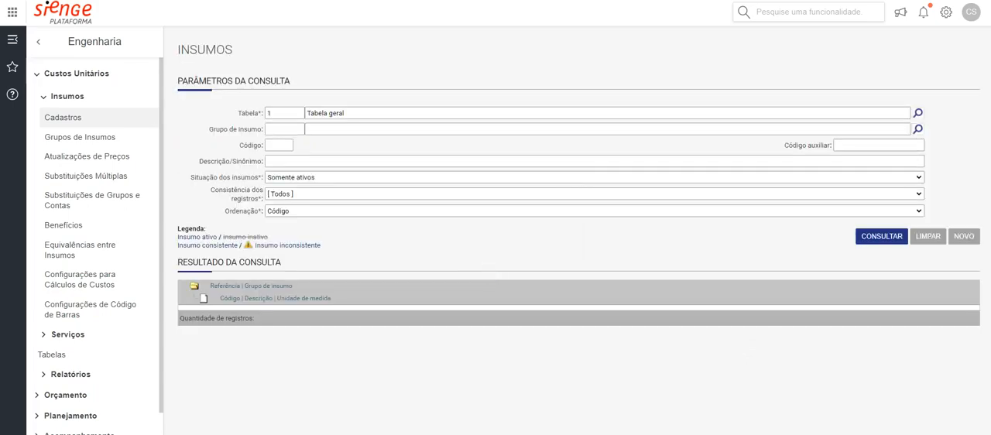
click(963, 236)
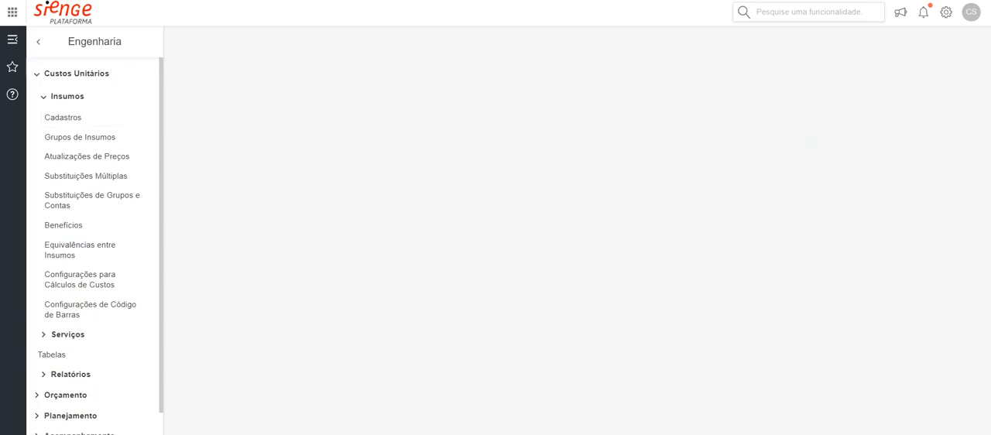
Enter "Tinta" as the new insumo's description, leaving the synonym blank
click(279, 164)
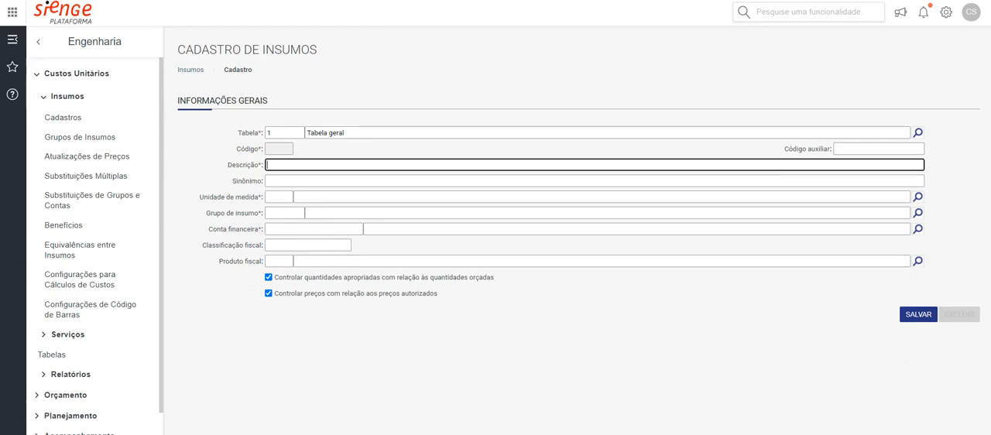
text(Tinta)
key(Tab)
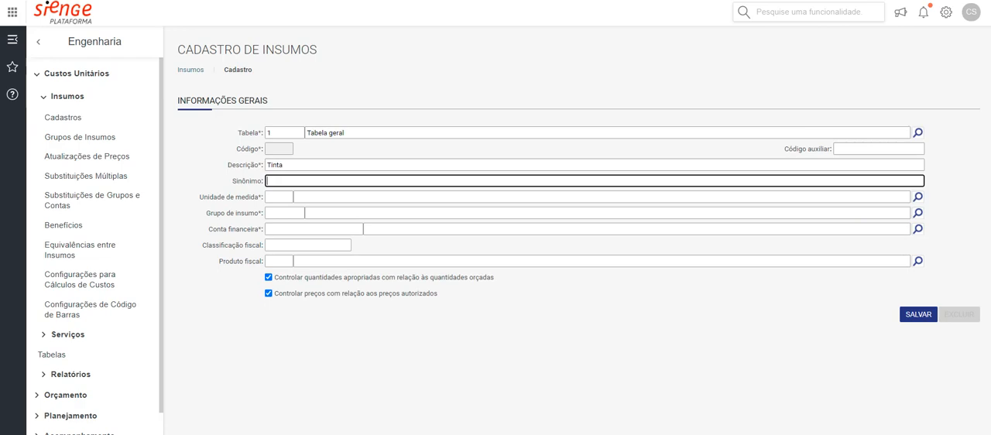
key(Tab)
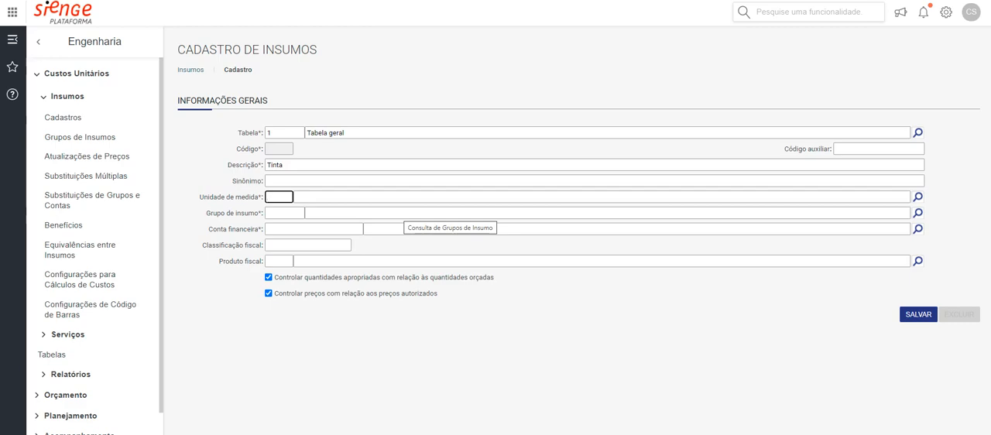
Enter the unit of measure with code "lt" and replace its description with "litro"
text(lt)
key(Tab)
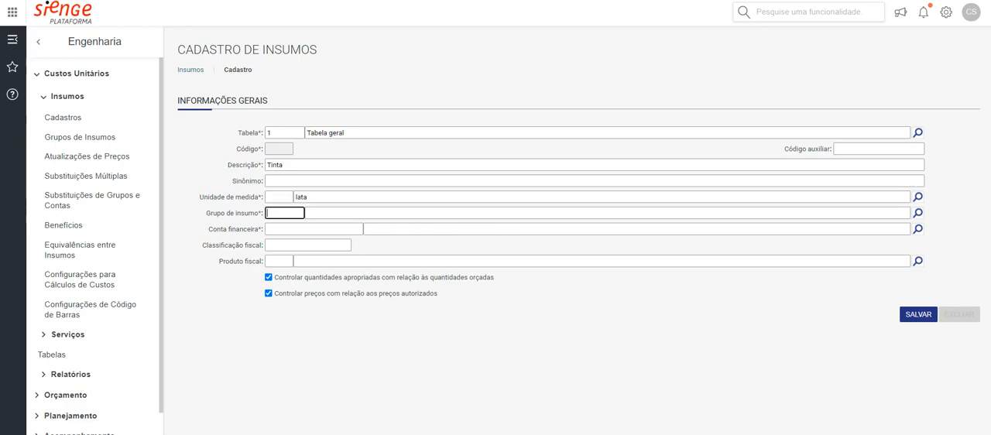
key(shift+Tab)
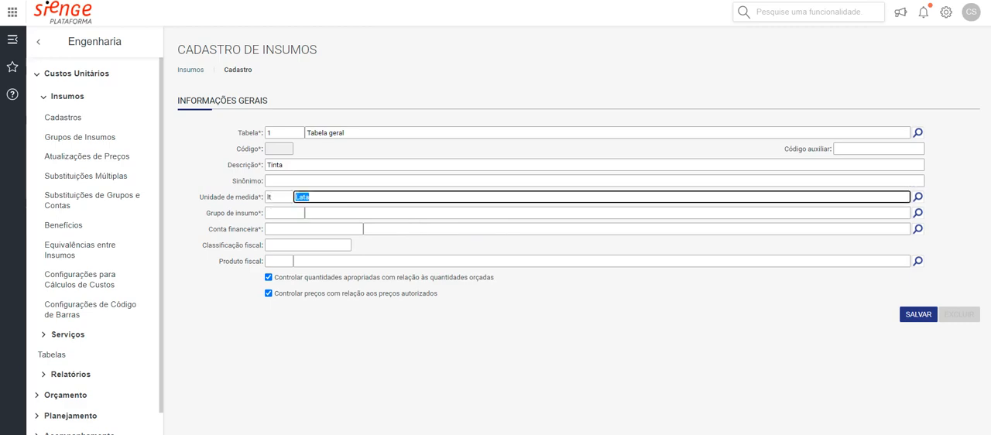
key(BackSpace)
text(li)
text(tro)
key(Tab)
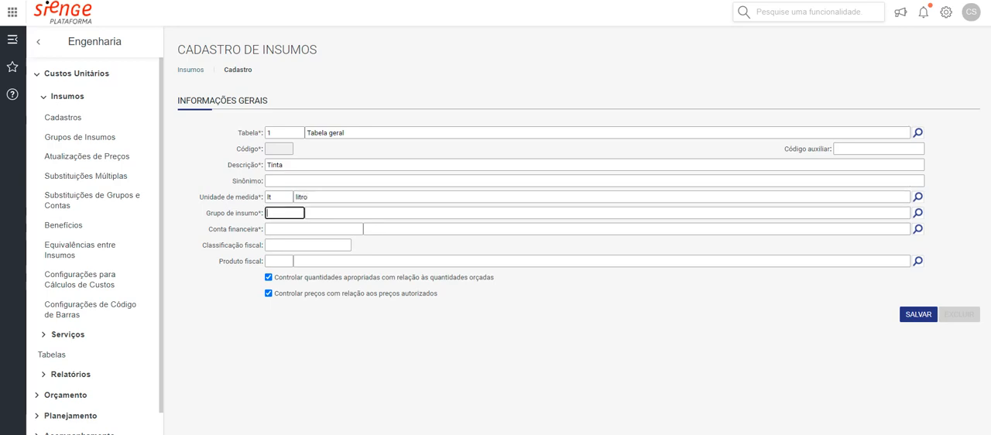
Look up the insumo group by "pint" and select 02.014 Pintura
key(Tab)
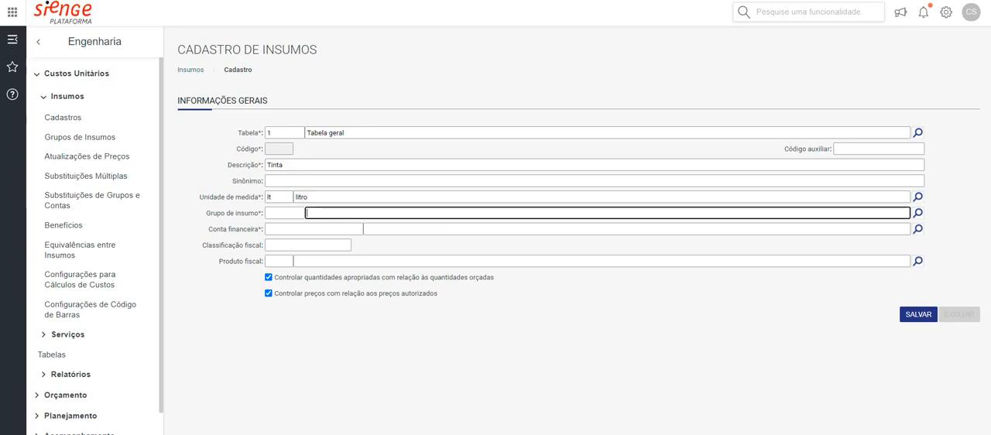
text(pint)
key(Tab)
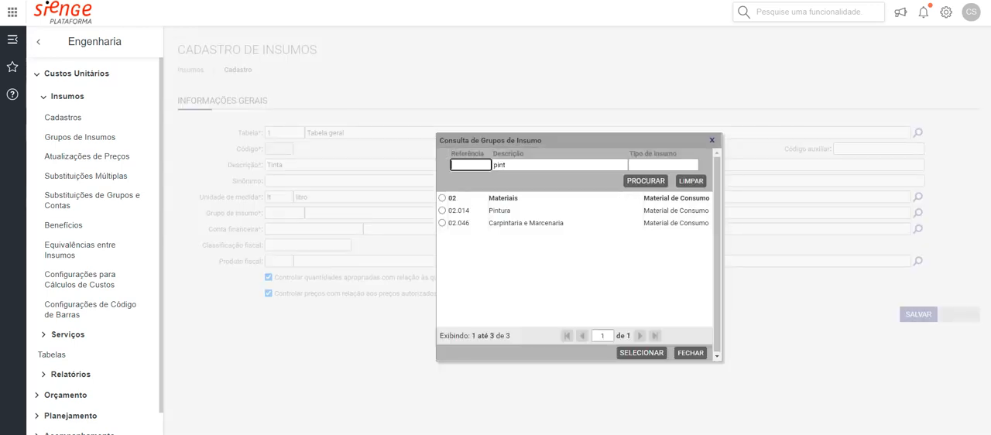
click(441, 211)
click(640, 353)
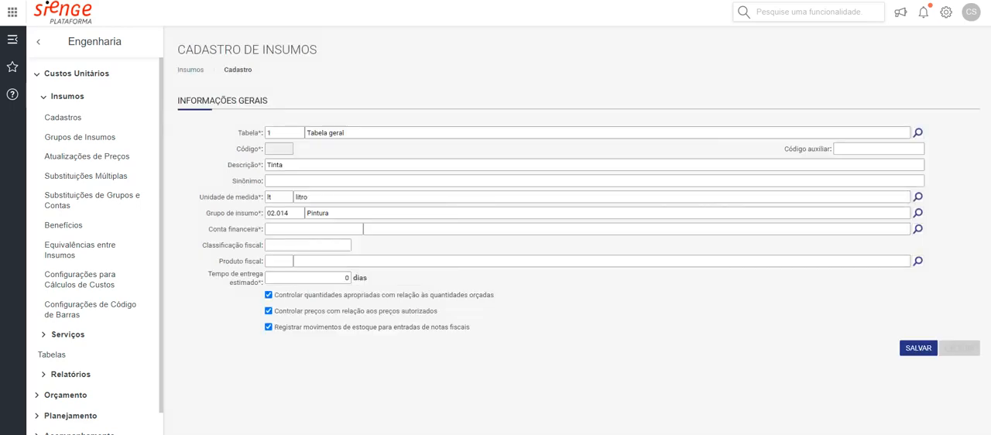
drag(220, 213, 240, 213)
Look up the financial account by "pintu" and assign 2.01.04.18 Pintura to the insumo
click(387, 229)
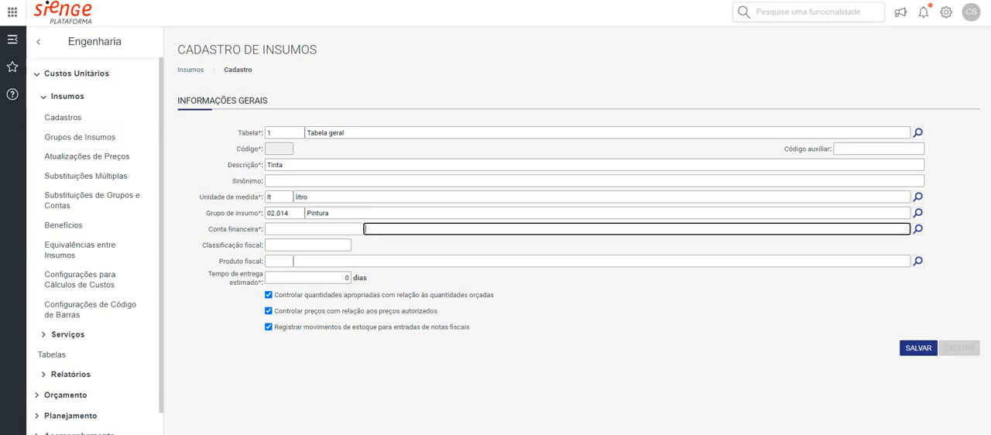
text(pintu)
key(Tab)
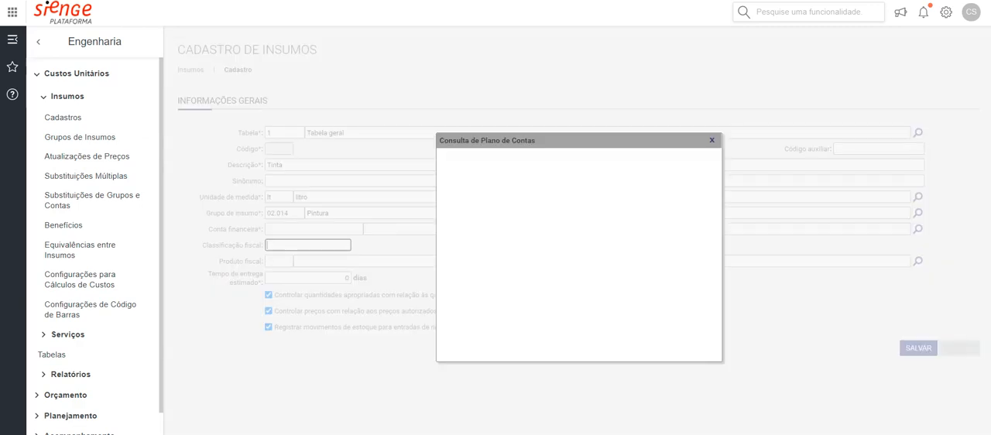
double_click(521, 260)
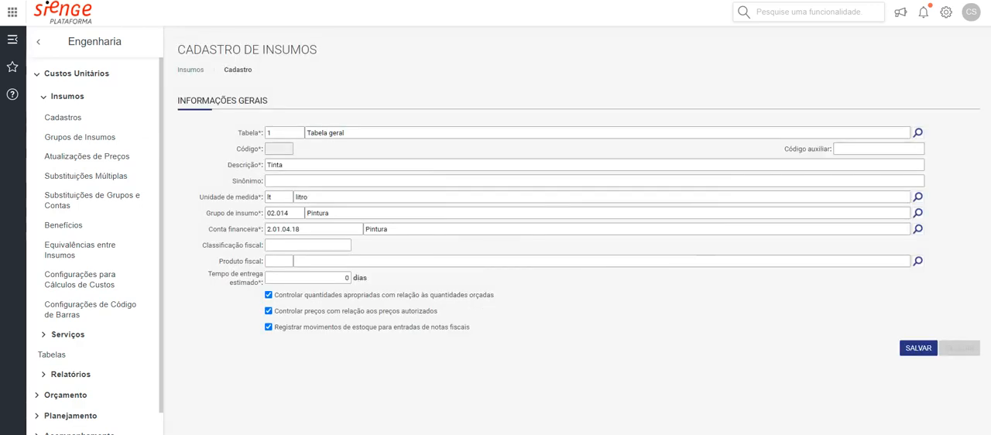
Display the functions of the Apoio module to see where Planos Financeiros is found
drag(251, 229, 217, 229)
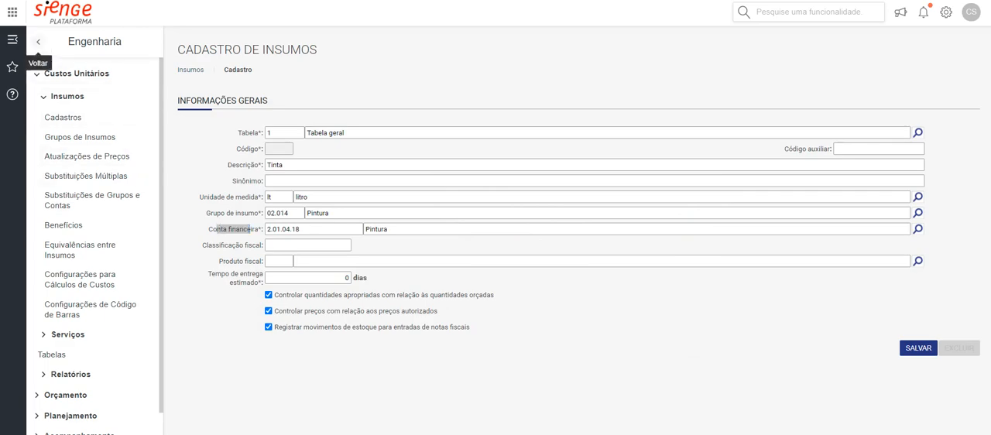
click(38, 42)
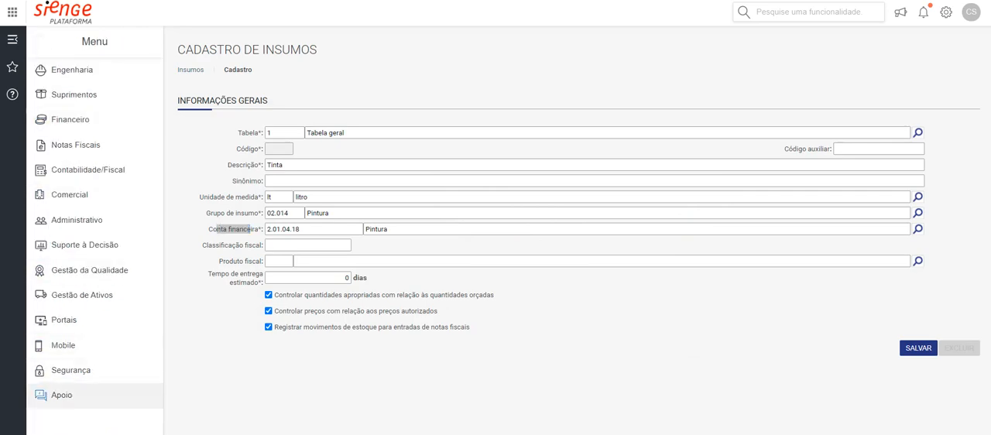
click(62, 394)
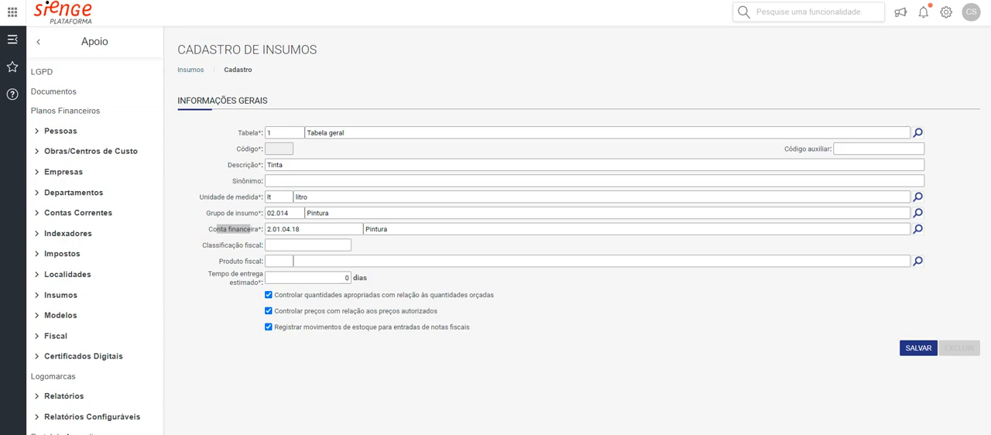
Set the insumo's estimated delivery time to 10 days
drag(230, 274, 246, 282)
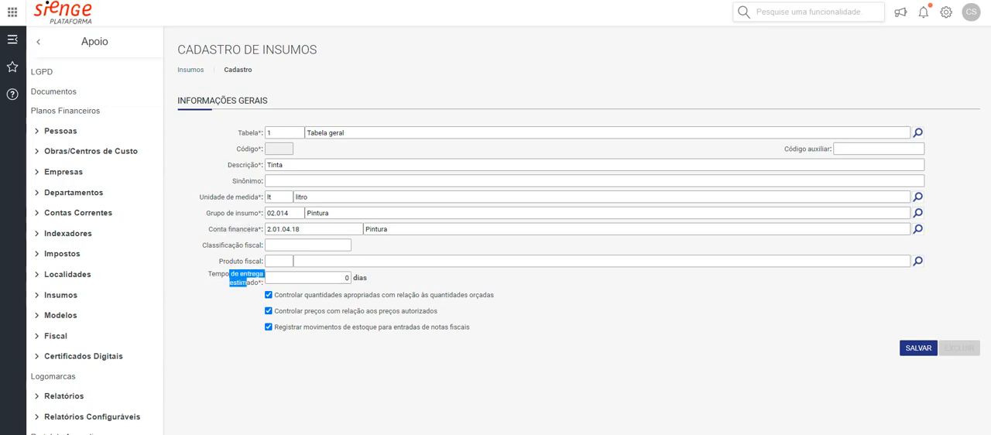
click(310, 277)
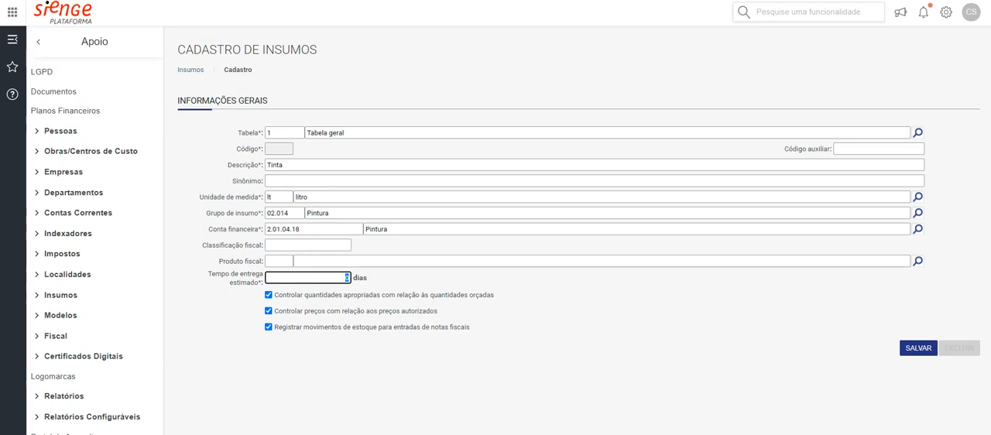
text(1)
Change the insumo's description to "Tinta X" and save the registration
click(284, 165)
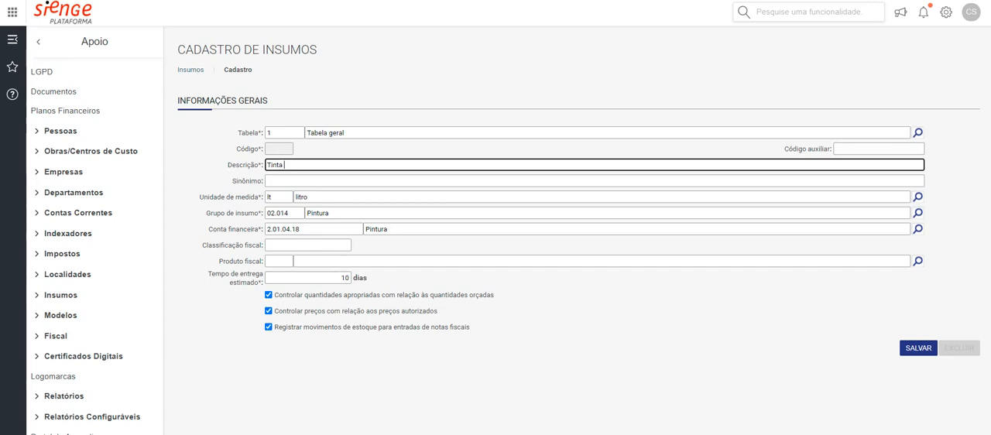
text(XY)
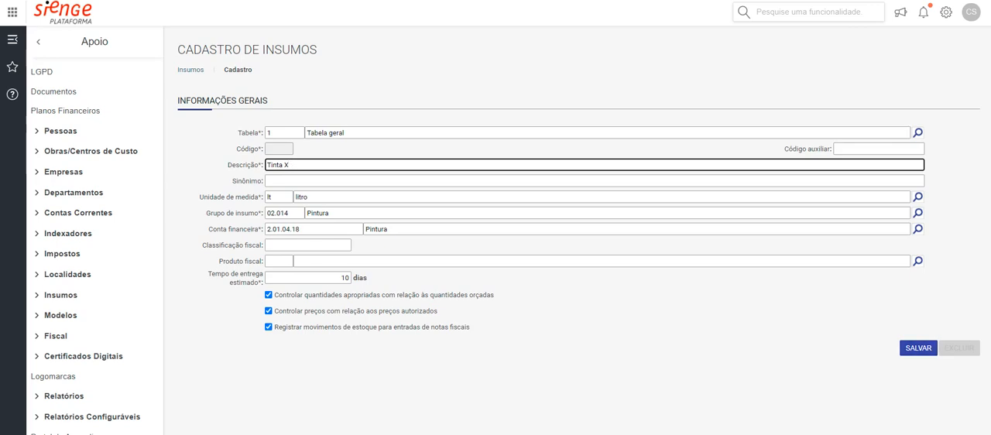
click(918, 348)
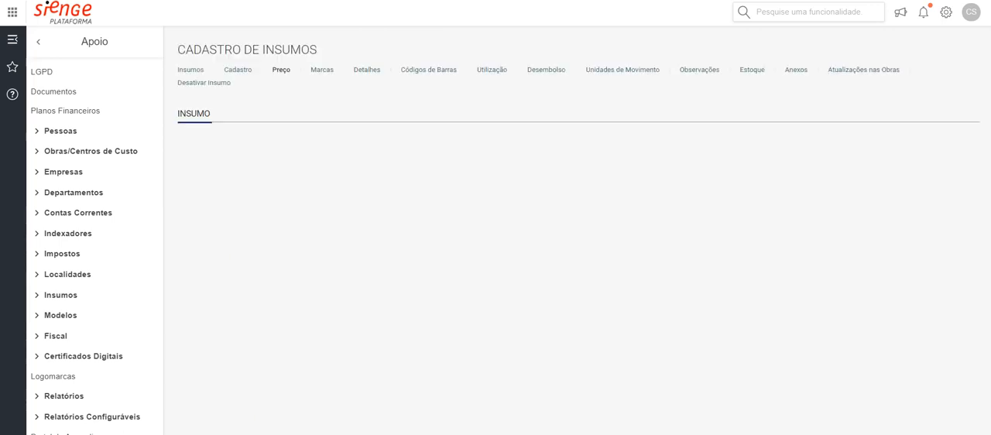
Enter a unit price of 20,0000 for Preço Básico
click(882, 238)
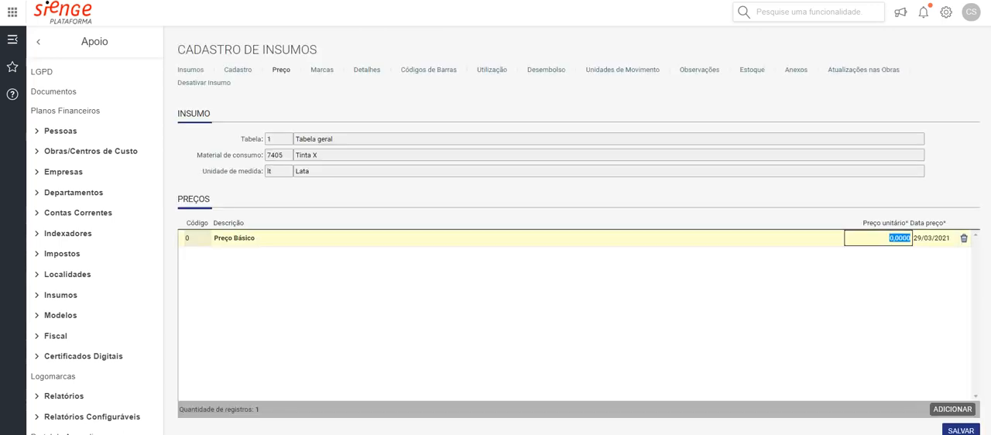
text(20)
key(Tab)
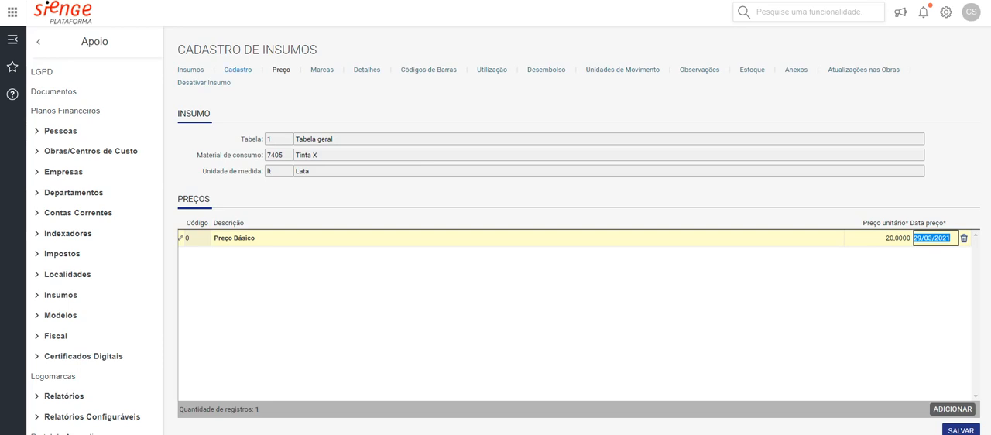
Return to the insumo's Cadastro data, change the unit of measure to Litro (l) and save
click(960, 429)
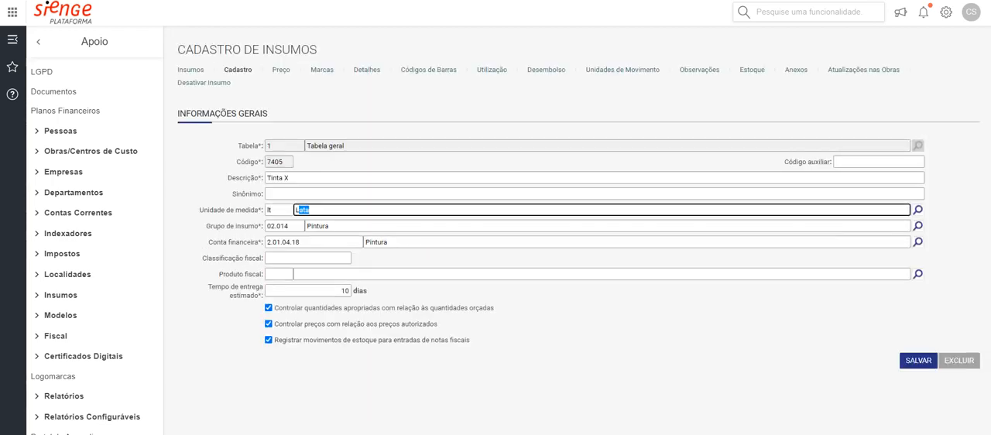
text(ITRO)
key(Tab)
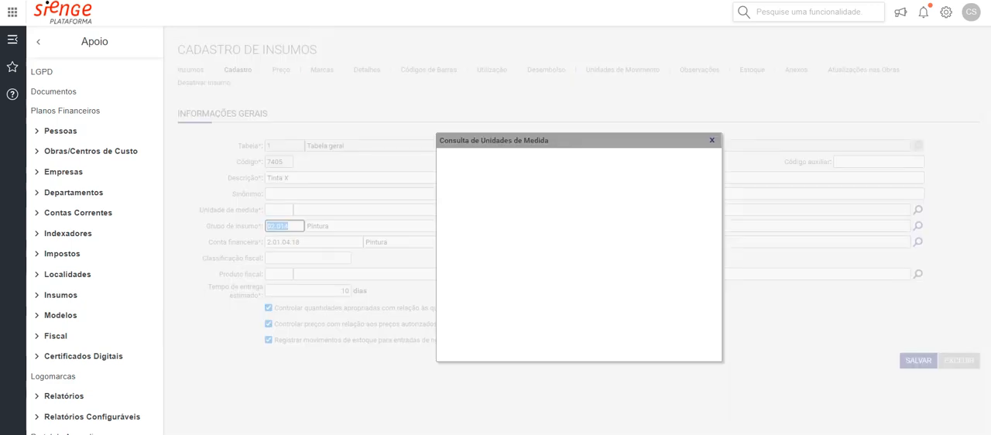
click(483, 199)
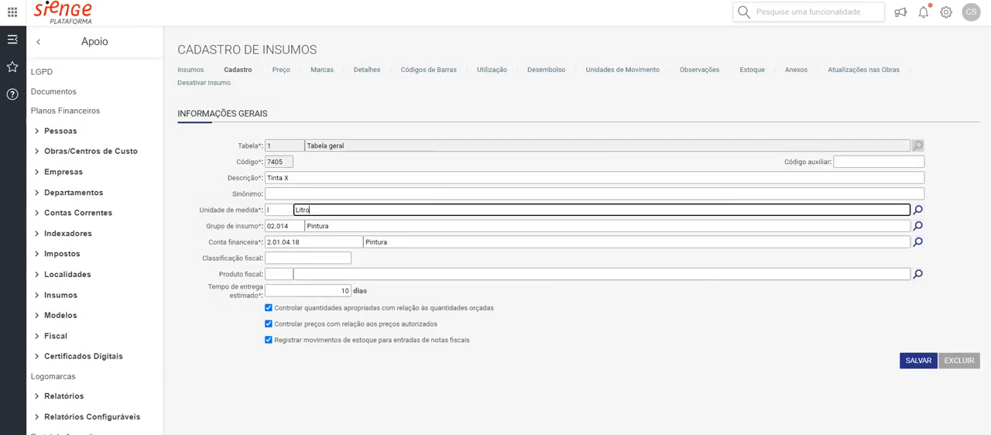
click(918, 361)
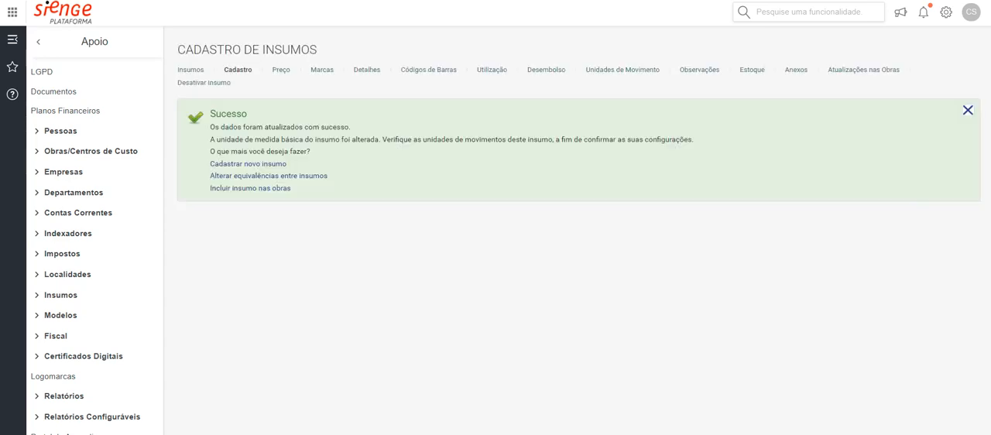
Set the Preço Básico unit price of Tinta X to 3,0000 and save it
click(280, 70)
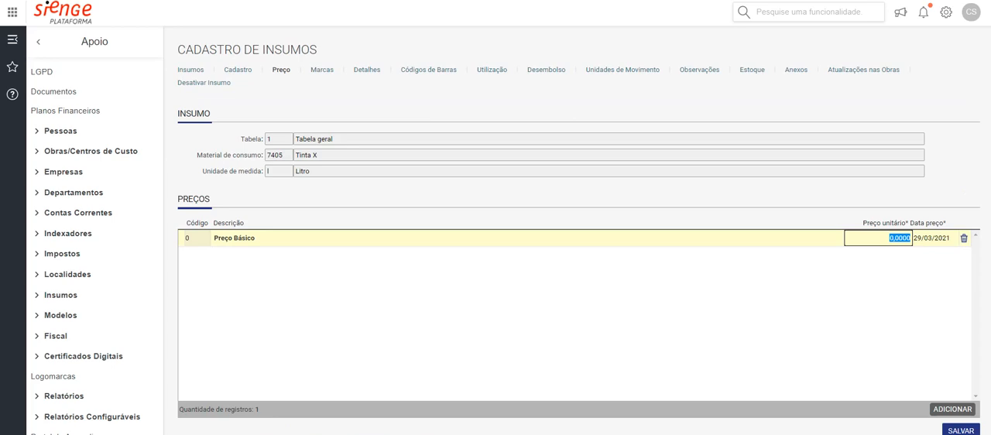
text(3)
key(Tab)
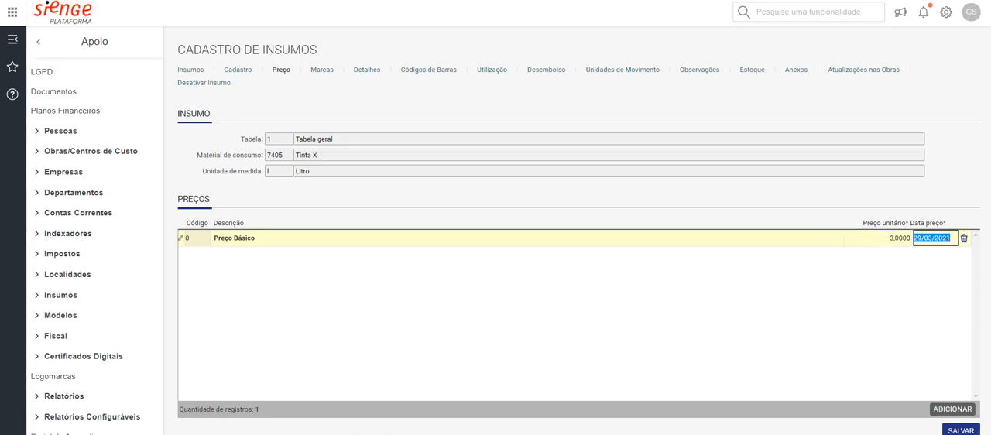
click(960, 430)
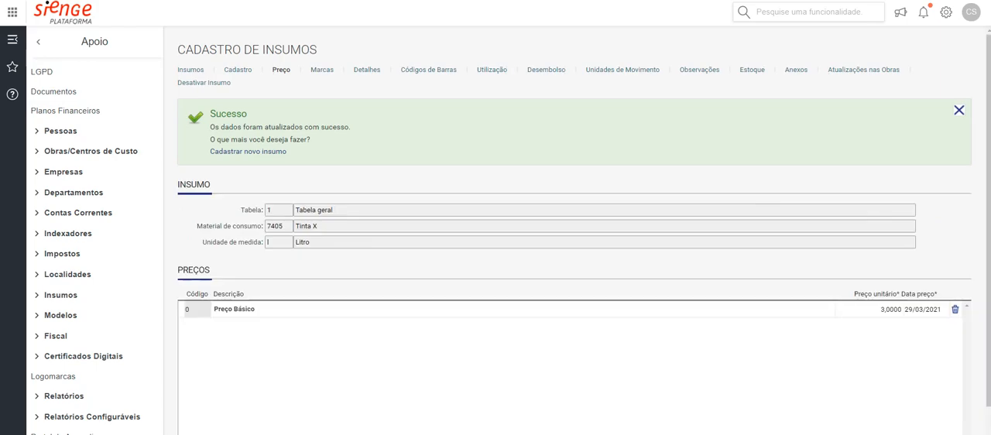
Review the Marcas, Detalhes, Códigos de Barras and Utilização sections of the insumo Tinta X
click(322, 69)
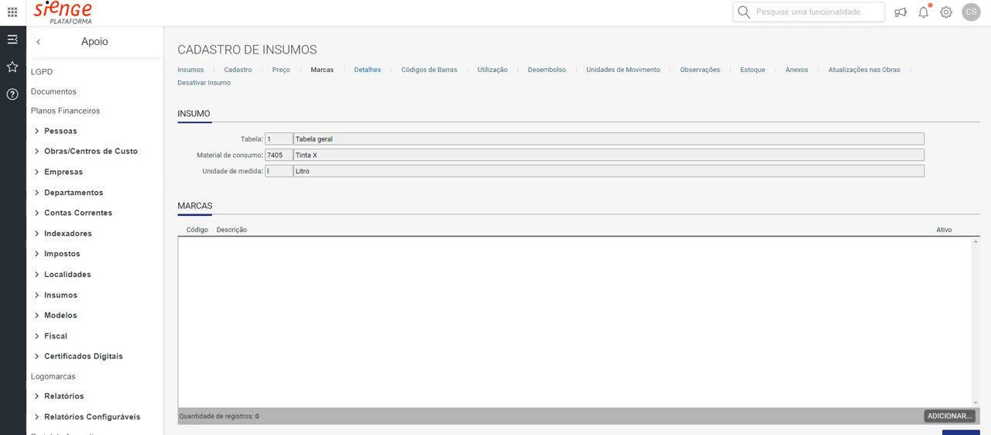
click(367, 69)
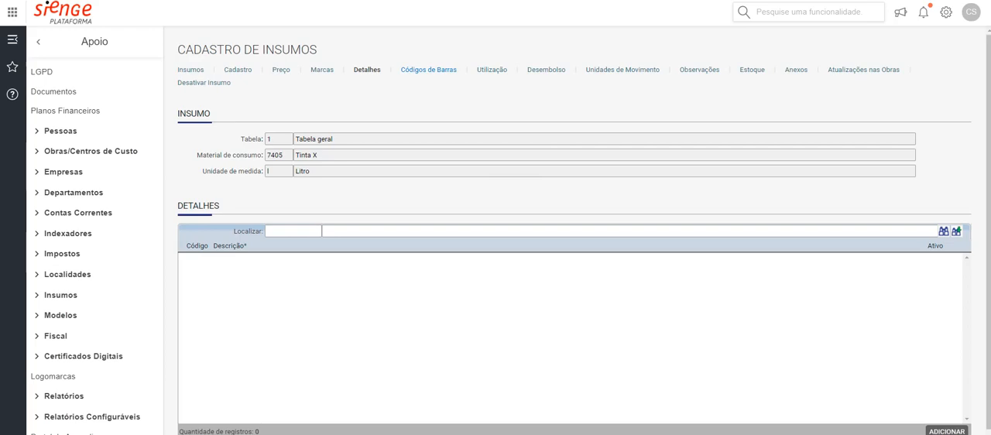
click(428, 70)
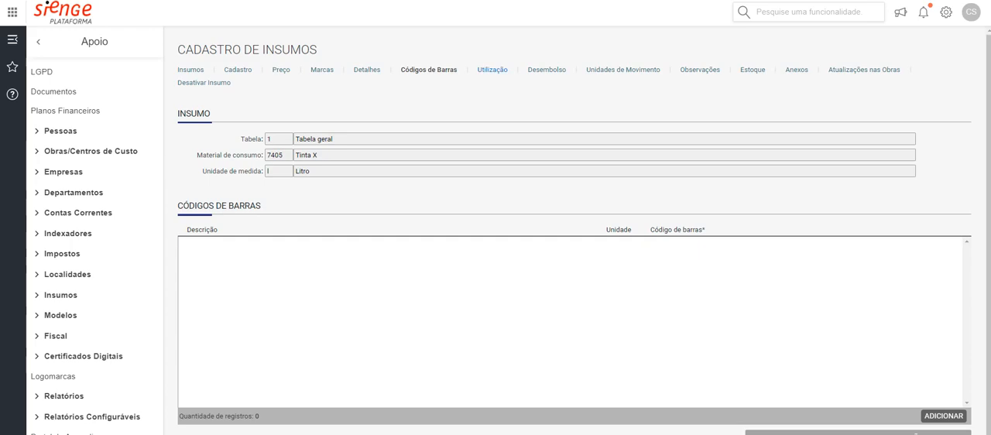
click(492, 70)
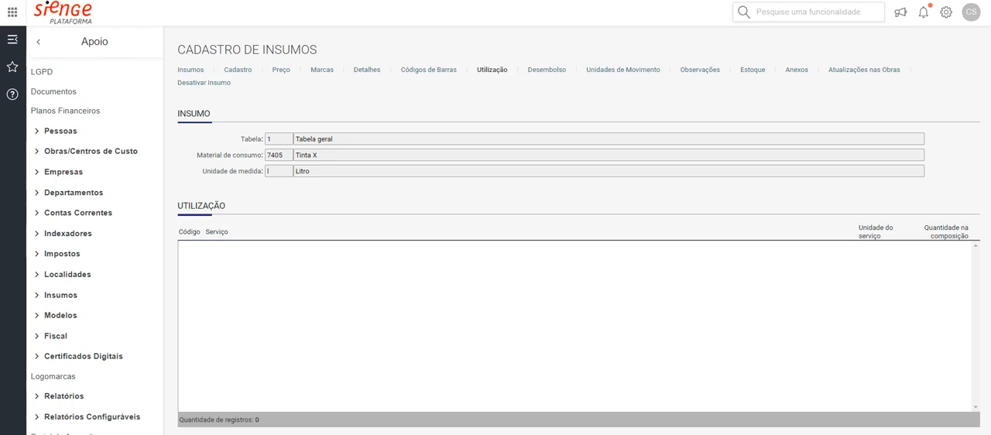
Show the Custos Unitários options of the Engenharia module while keeping the insumo's Utilização section open
click(38, 41)
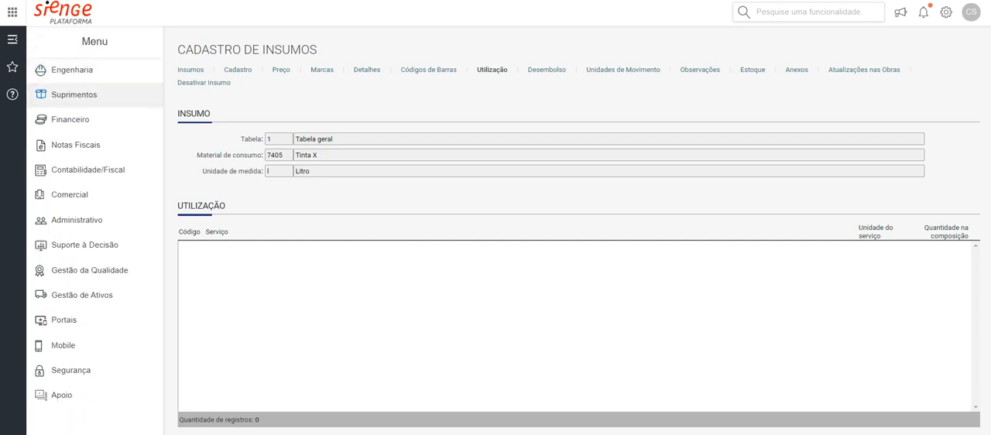
click(72, 70)
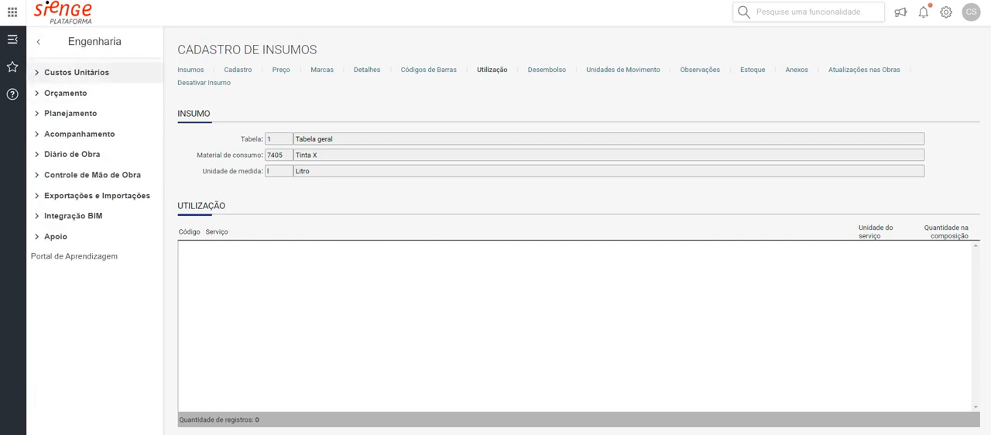
click(76, 73)
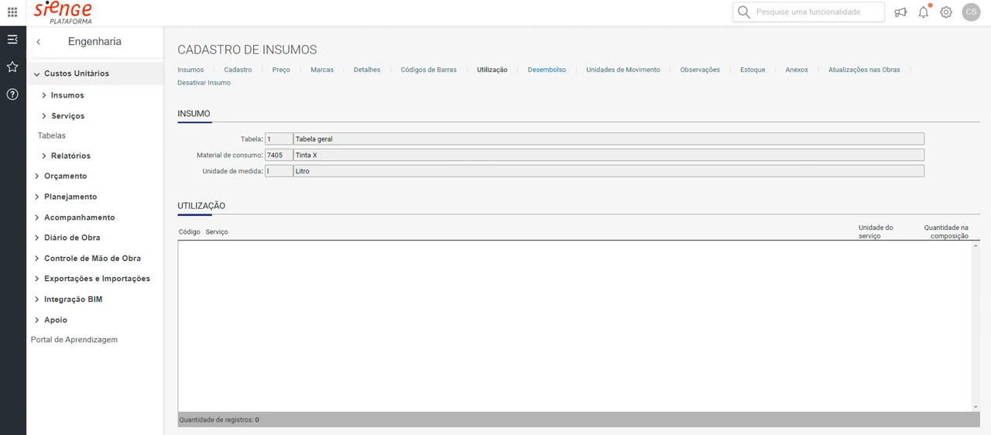
Examine the insumo's Desembolso section, including the service characteristic option, the delivery interval and the parcelas
click(546, 70)
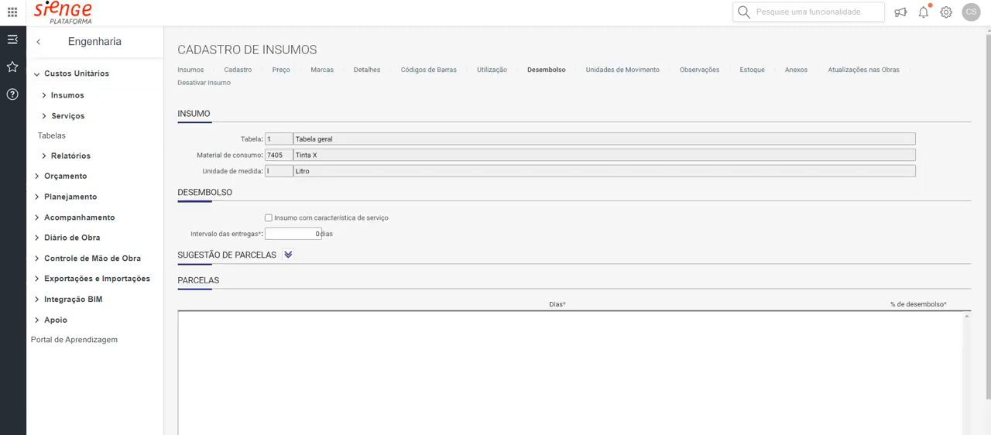
click(317, 233)
scroll(574, 233, down, 1)
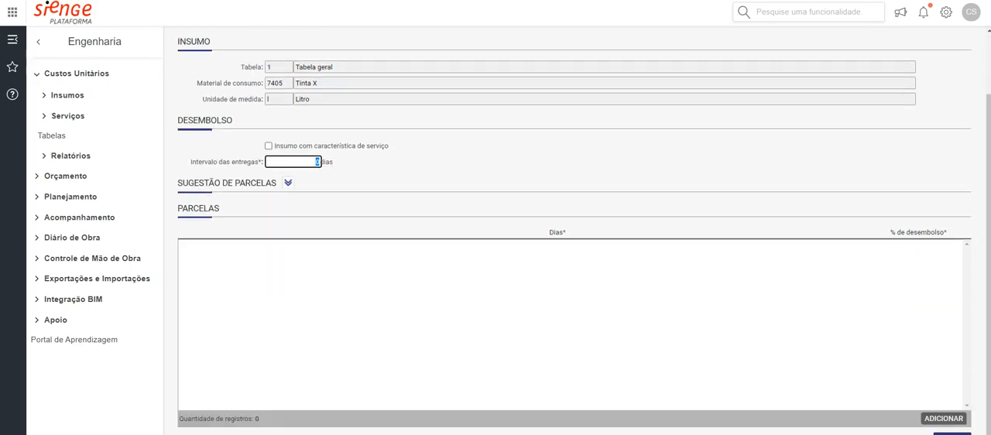
drag(312, 146, 341, 146)
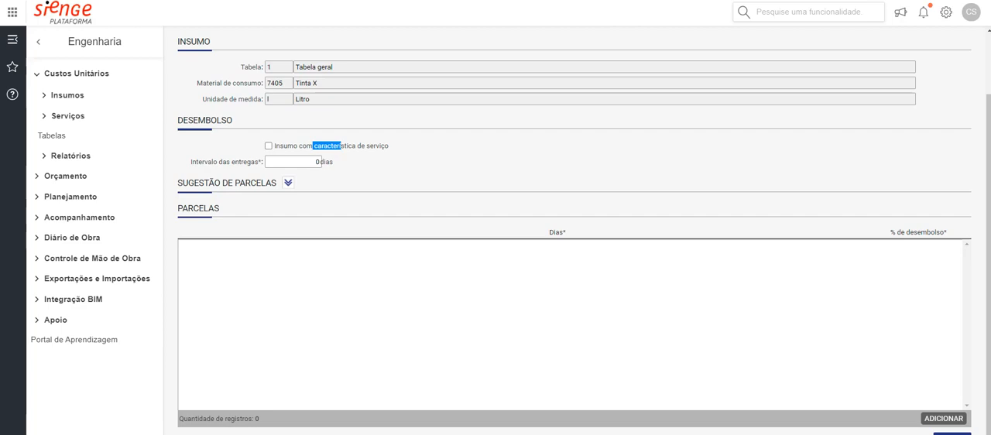
click(316, 161)
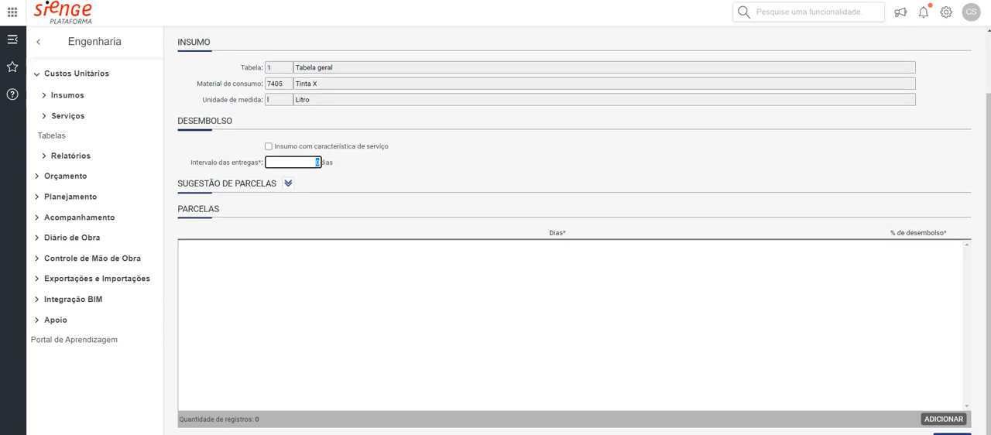
scroll(573, 232, up, 2)
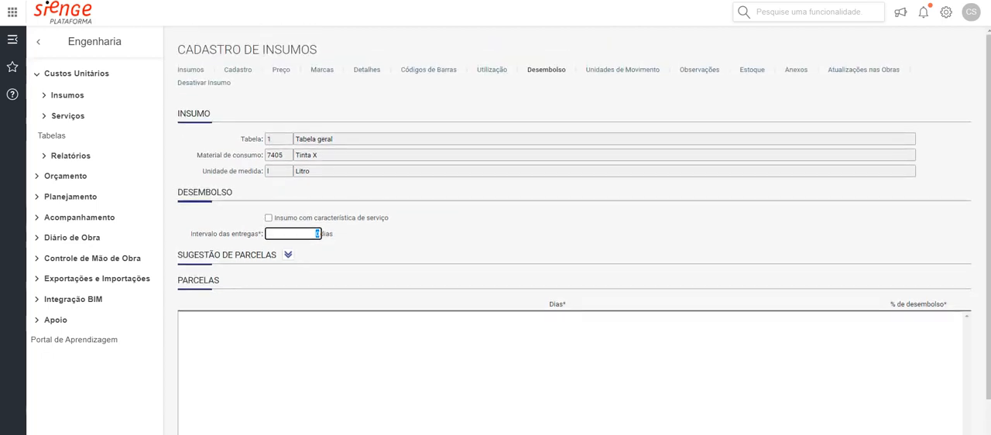
In Unidades de Movimento, try to delete the Lata unit, and set Litro as the default unit and save
click(622, 69)
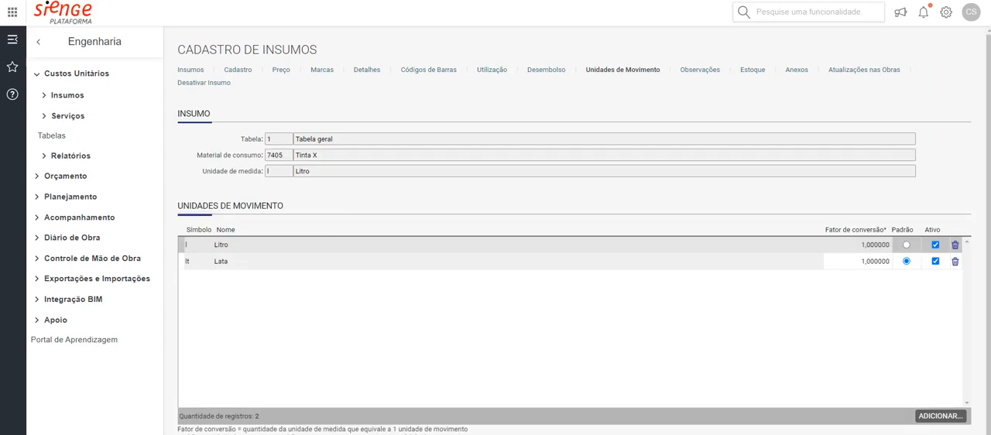
scroll(572, 232, down, 1)
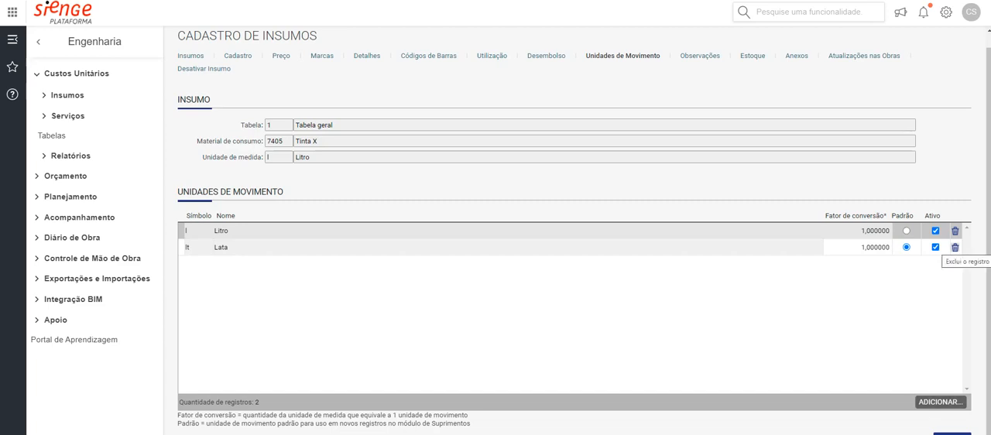
click(954, 247)
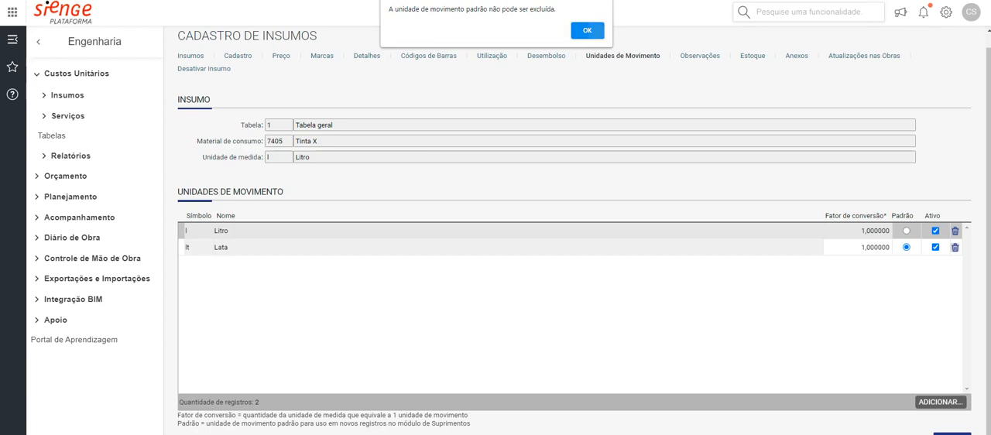
click(592, 30)
click(906, 230)
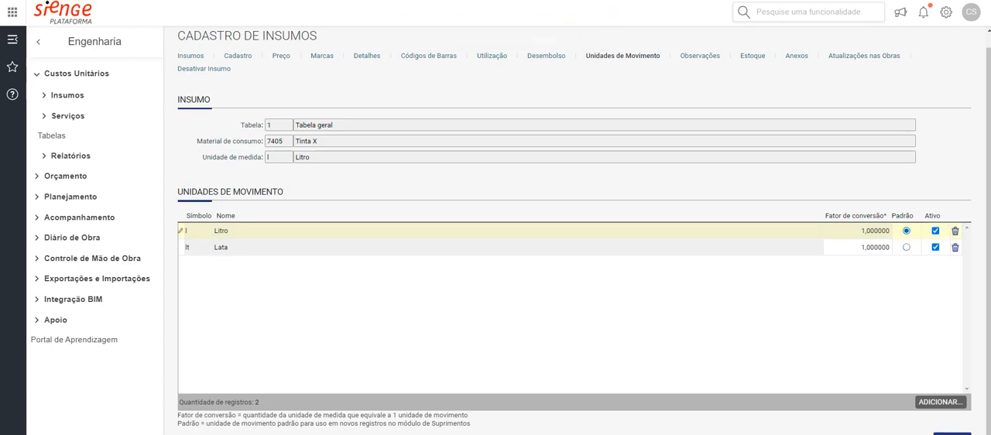
click(951, 433)
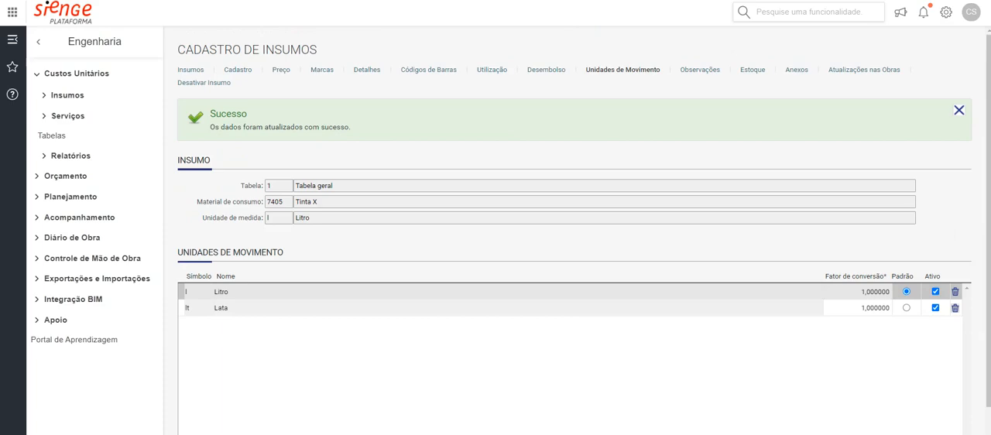
Add 18L as a movement unit of Tinta X with a conversion factor of 18 and save
scroll(955, 308, down, 1)
click(939, 401)
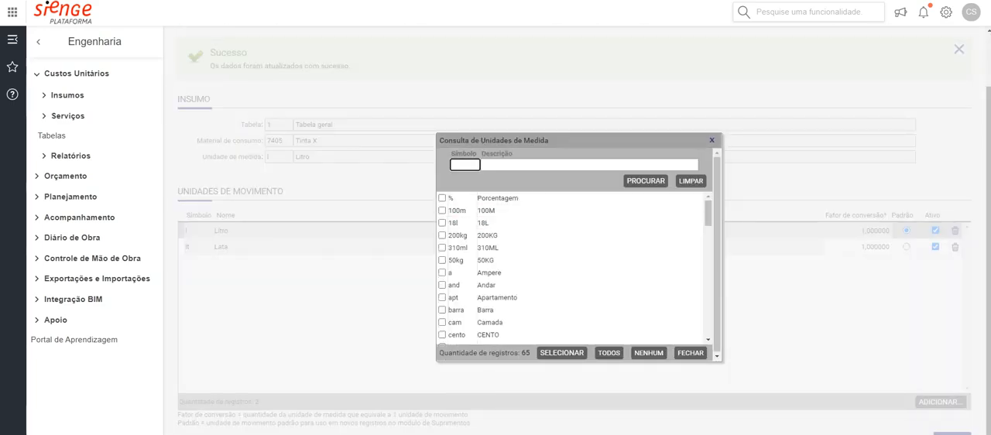
click(442, 223)
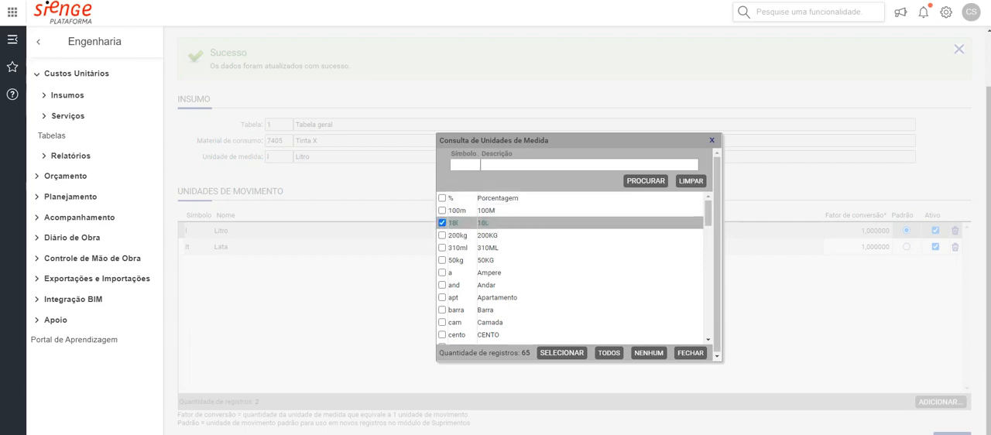
click(561, 353)
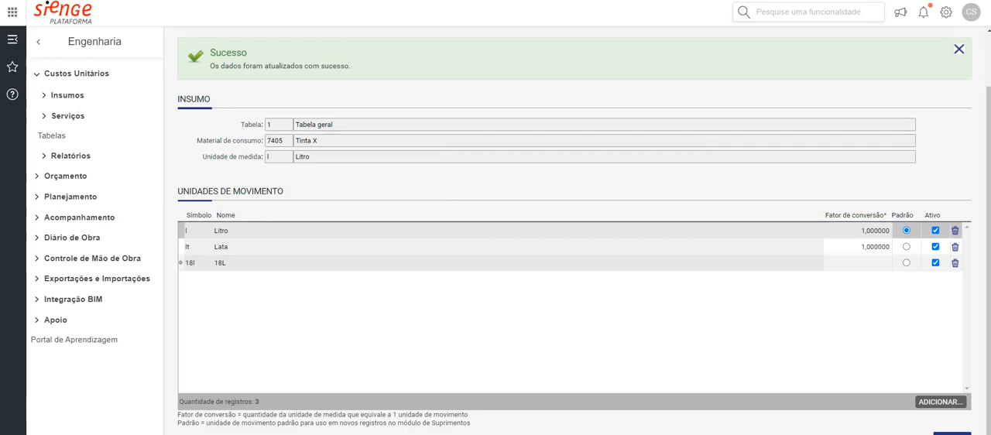
click(279, 157)
click(857, 263)
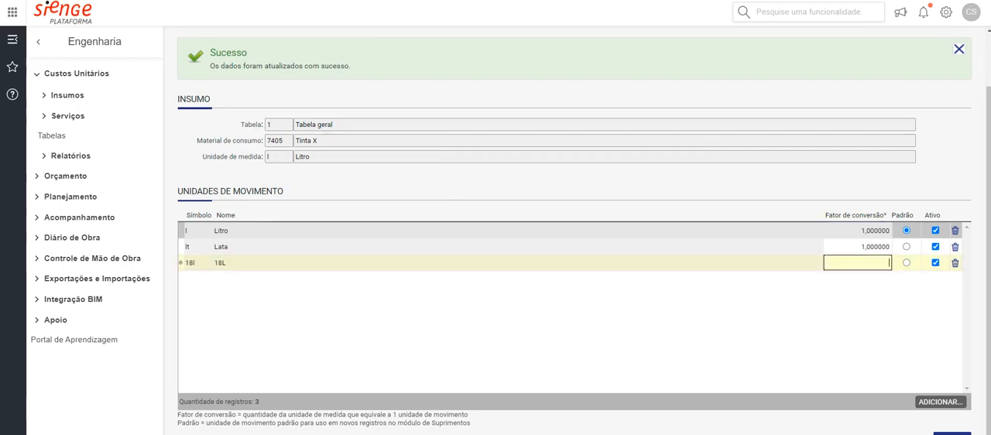
text(18)
key(Tab)
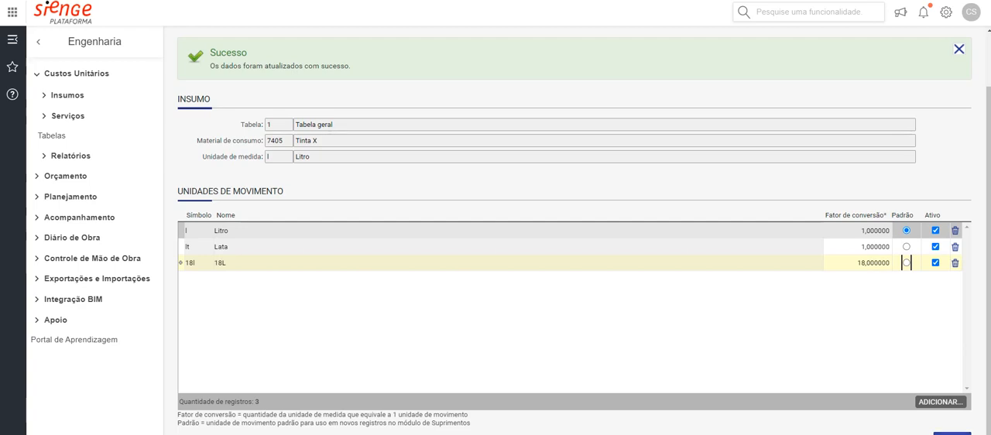
click(951, 433)
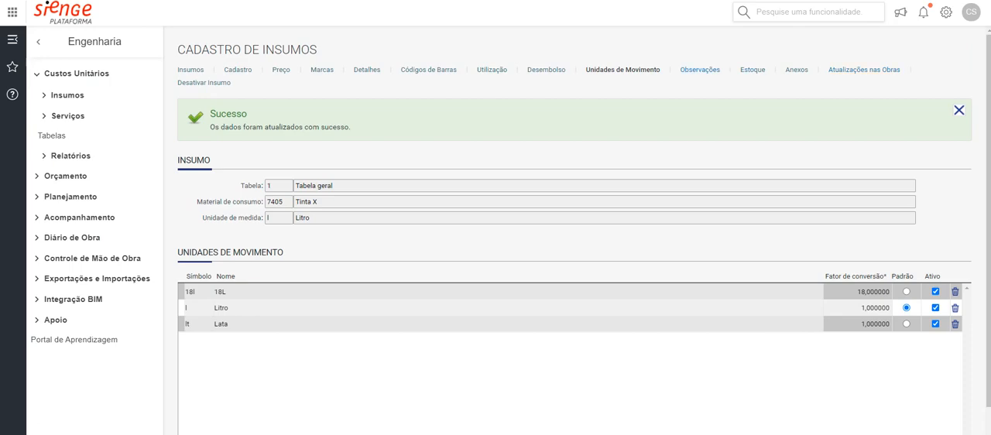
Check the Observações section, and in Estoque set Quantidade básica to a minimum of 5 and maximum of 15 and save
click(699, 70)
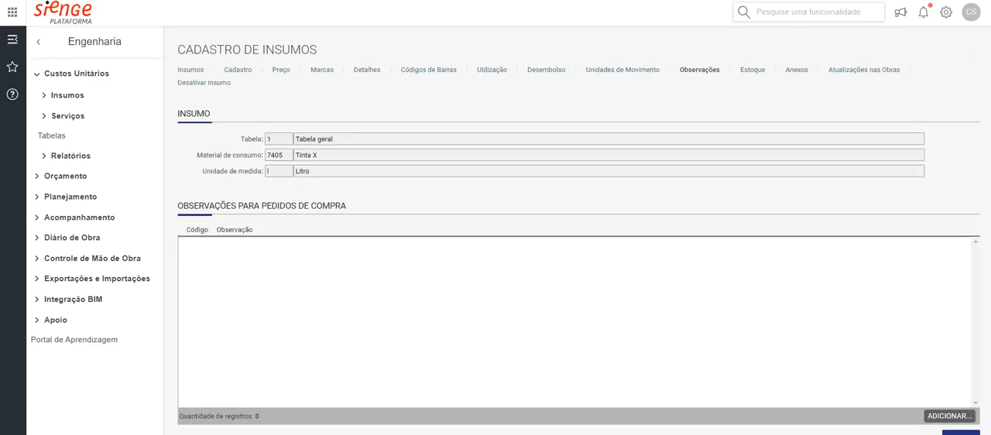
drag(229, 205, 341, 205)
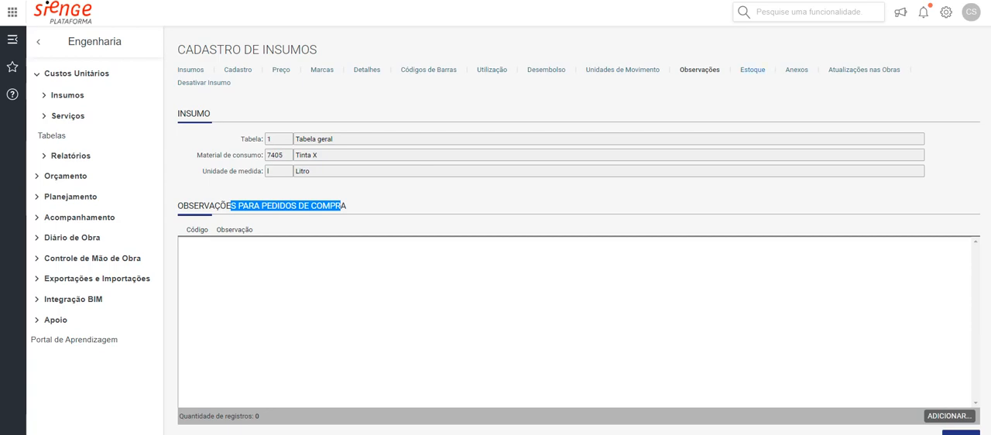
click(752, 69)
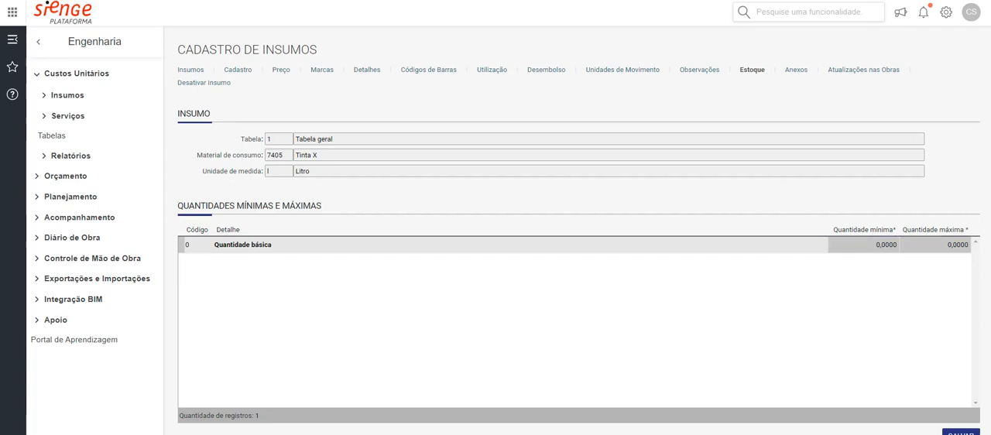
click(864, 245)
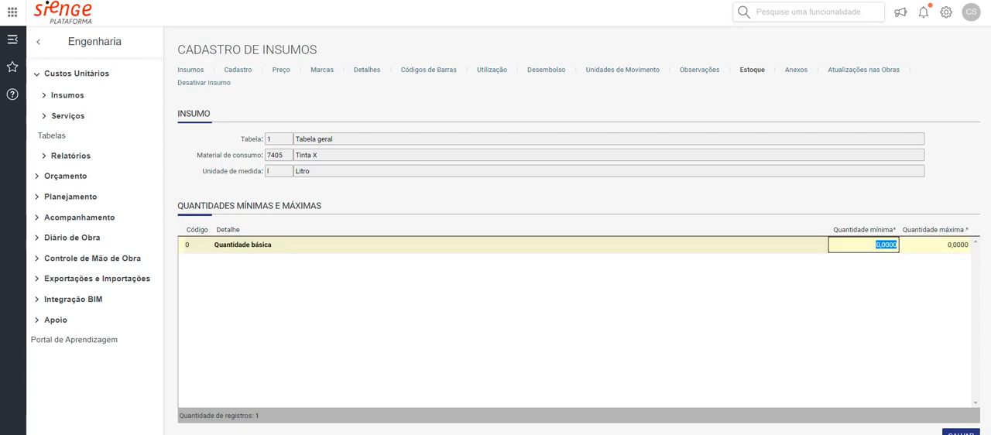
text(5)
key(Tab)
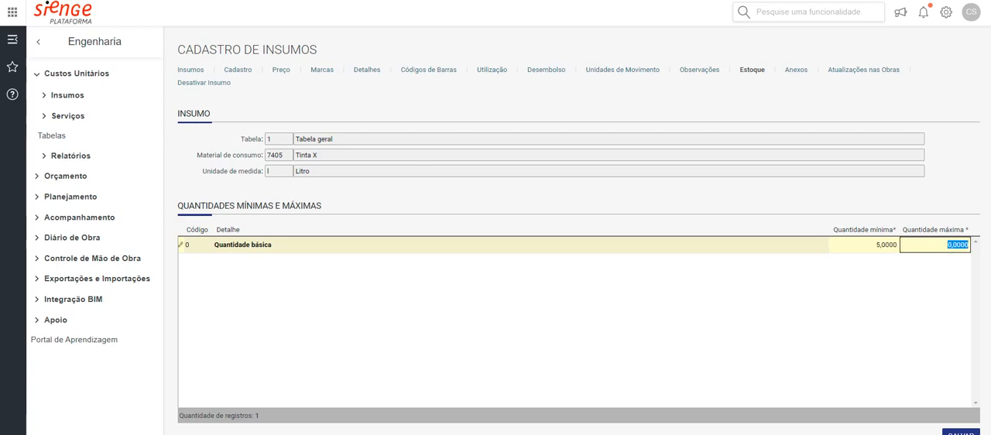
text(15)
key(Tab)
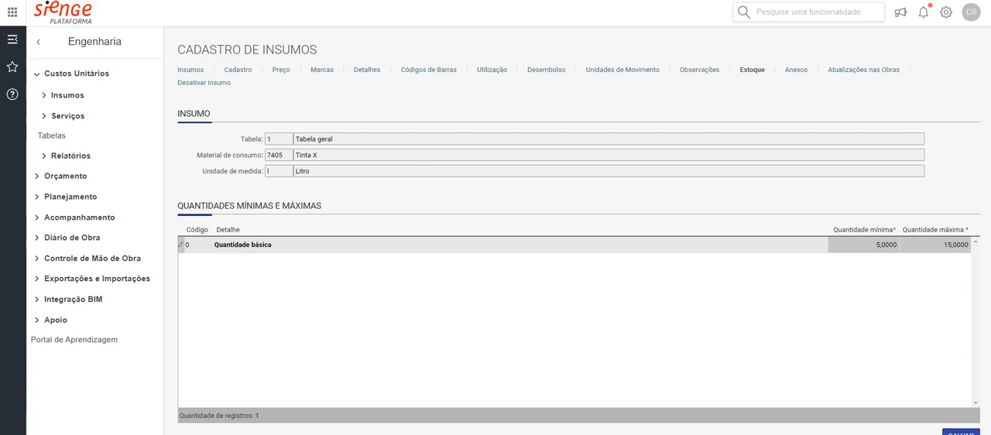
click(960, 432)
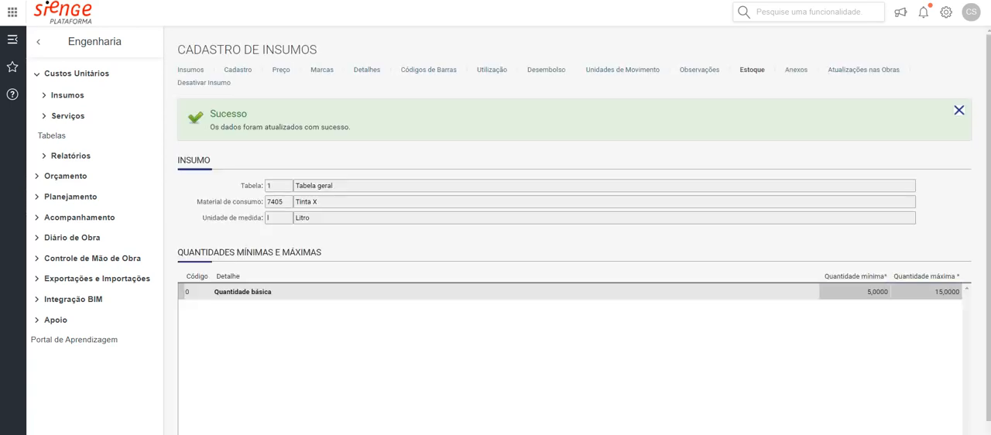
Show the reports available for Estoque in the Suprimentos module
click(38, 42)
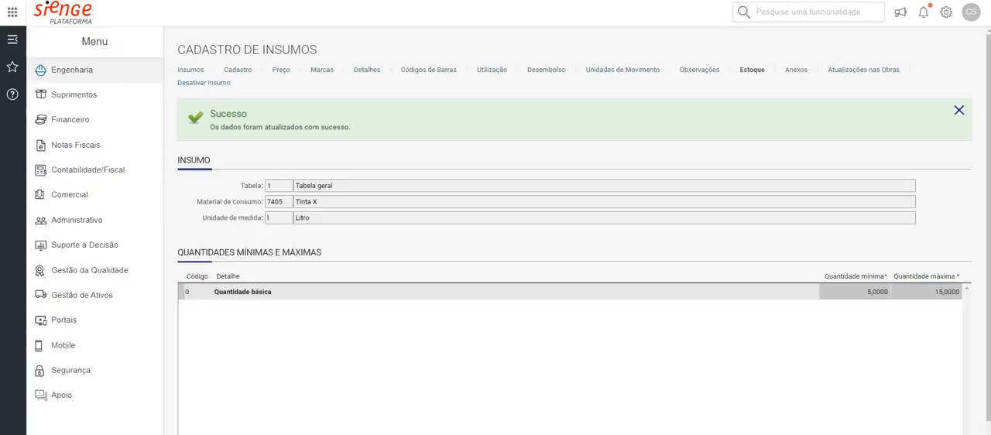
click(66, 94)
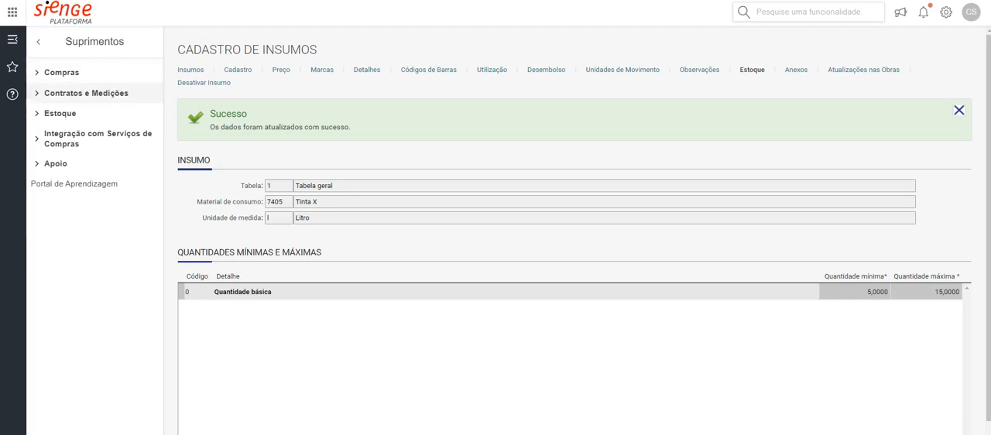
click(59, 113)
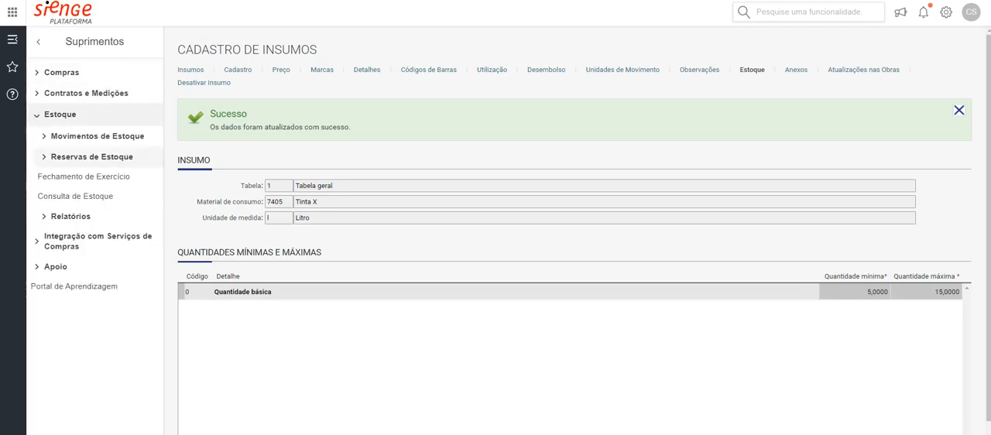
click(70, 218)
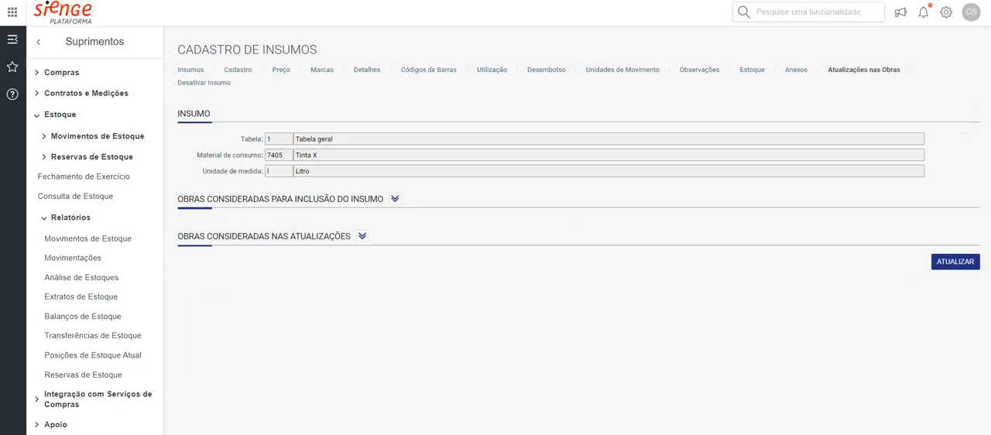
Examine the Atualizações nas Obras section, expanding the obras considered in the updates, and return to the main module list
drag(296, 199, 359, 199)
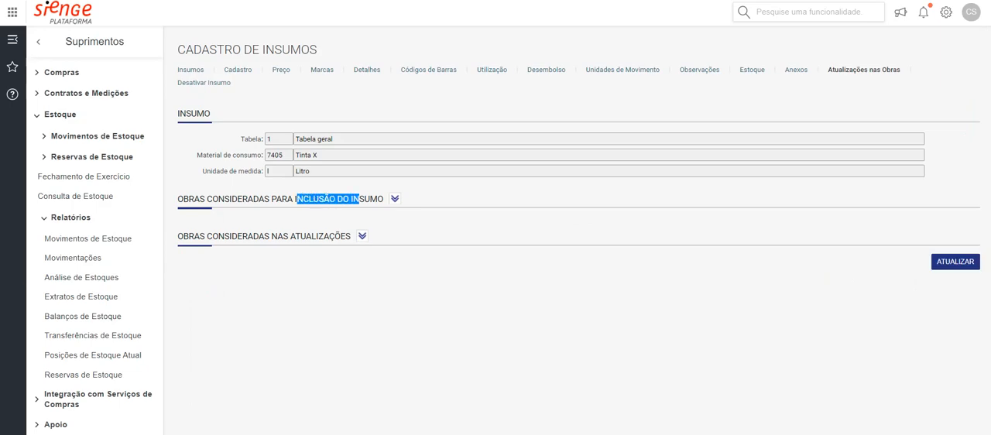
click(361, 235)
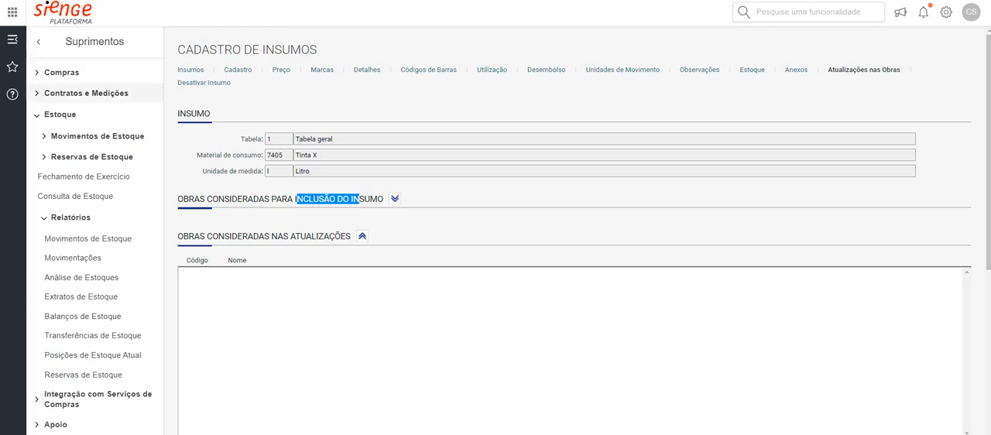
click(38, 41)
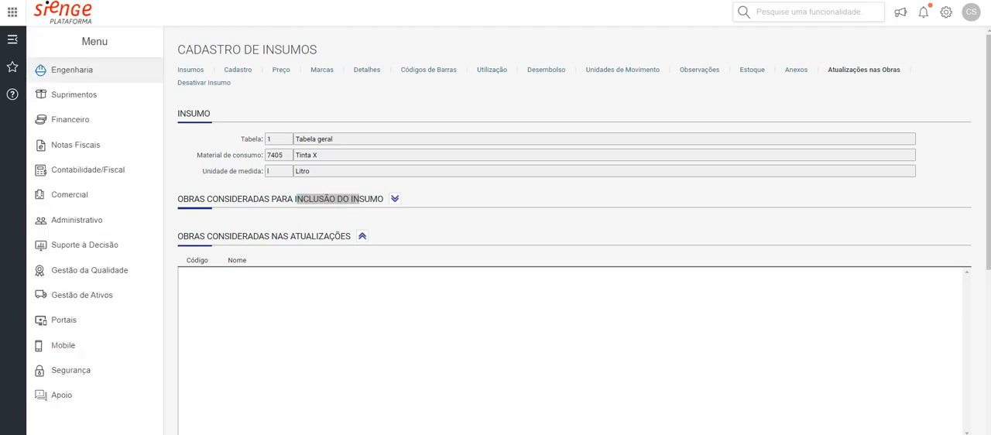
Start a new service record in the Engenharia module, under the unit-cost services registration
click(71, 70)
click(71, 72)
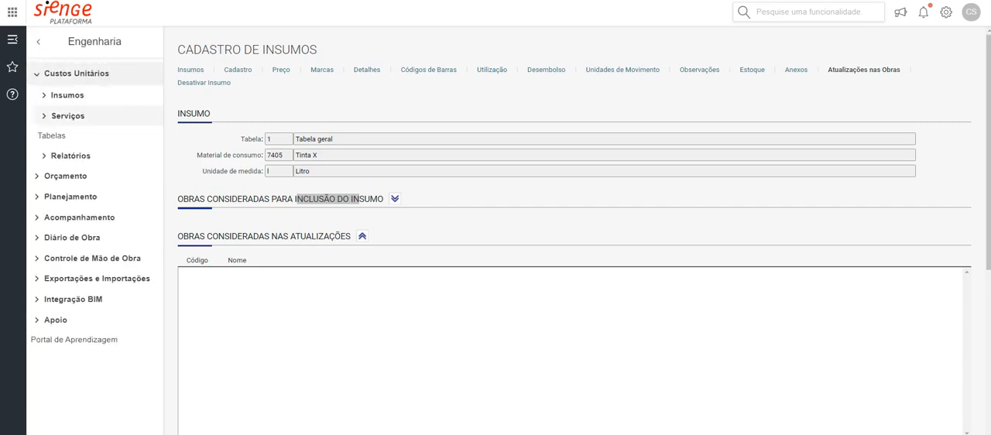
click(68, 115)
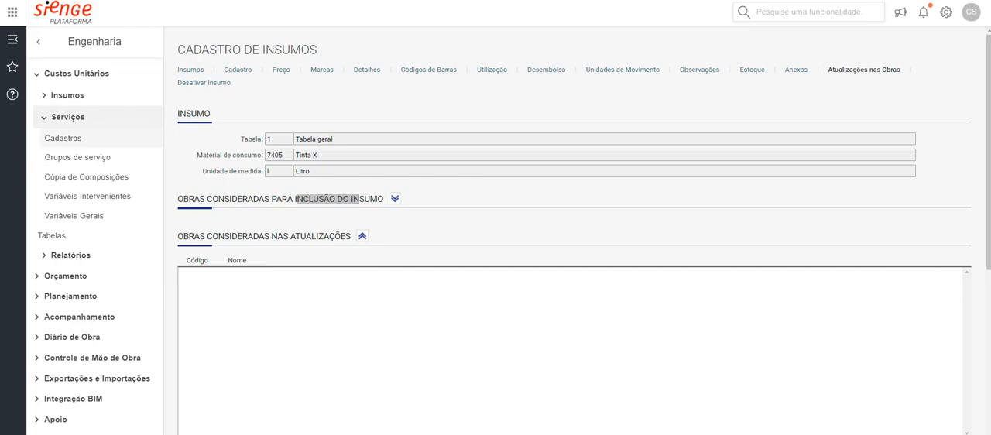
click(62, 138)
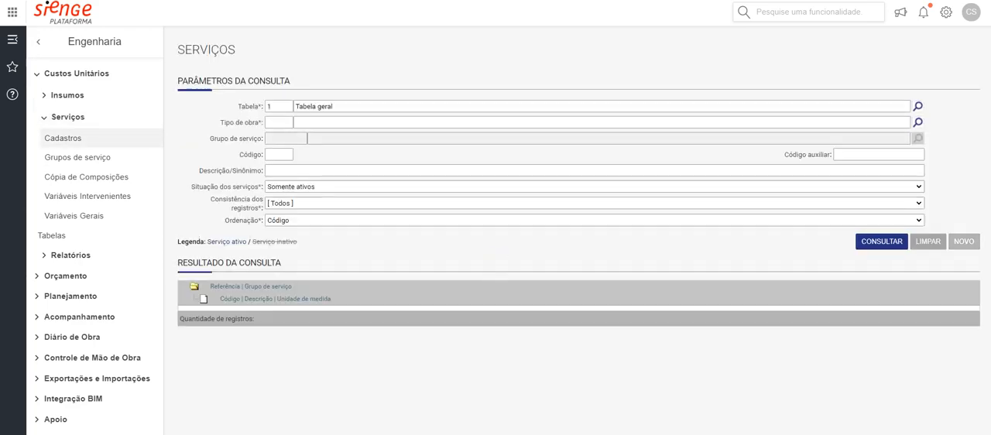
click(963, 241)
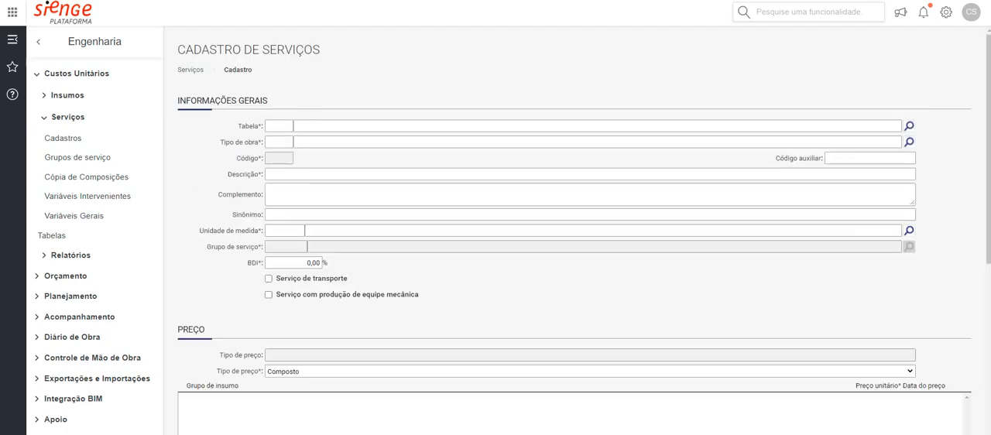
Set the new service's Tabela to 1 (Tabela geral) and its Tipo de obra to 1 (Construção Civil)
text(1)
key(Tab)
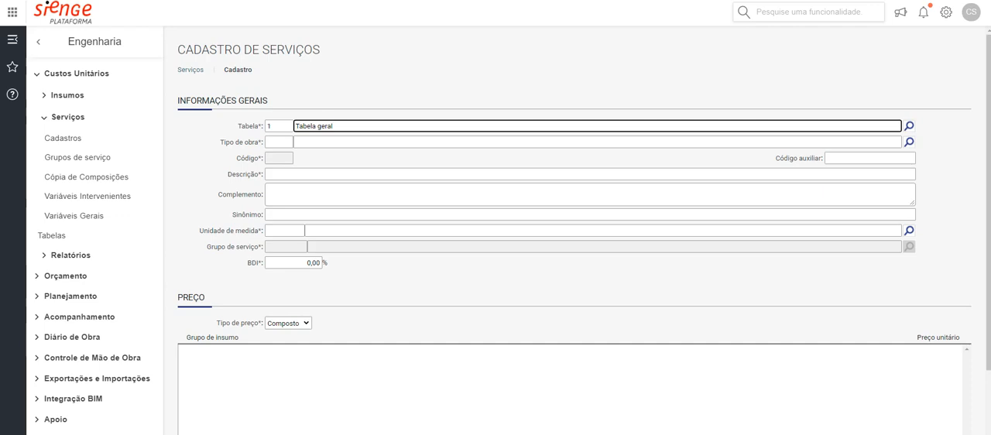
key(Tab)
text(1)
key(Tab)
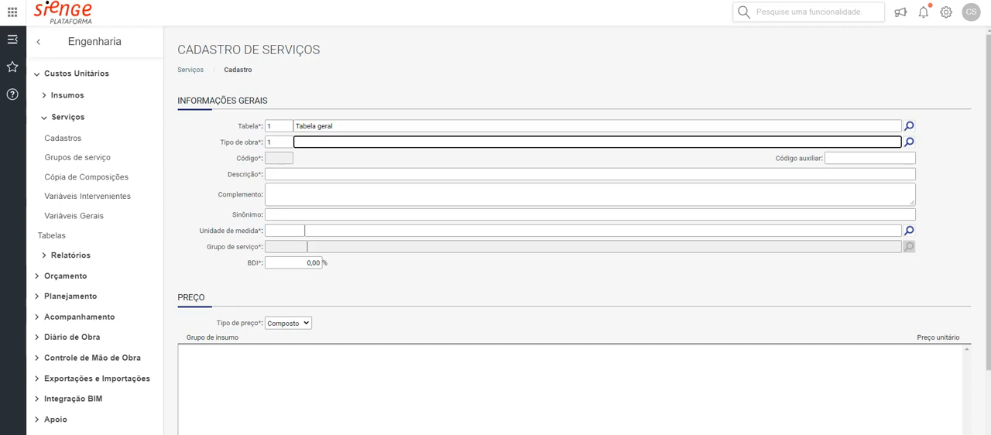
key(Tab)
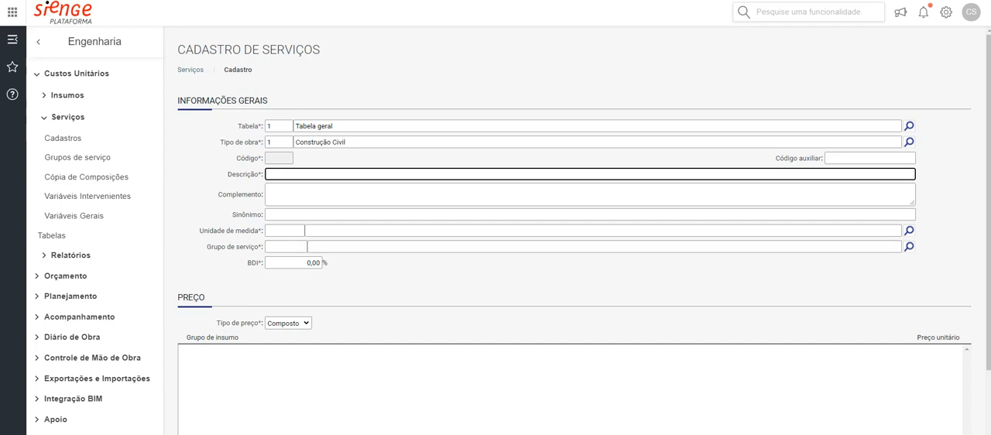
Enter "Execução de pintura" as the service's description
text(eXECUÇÃO)
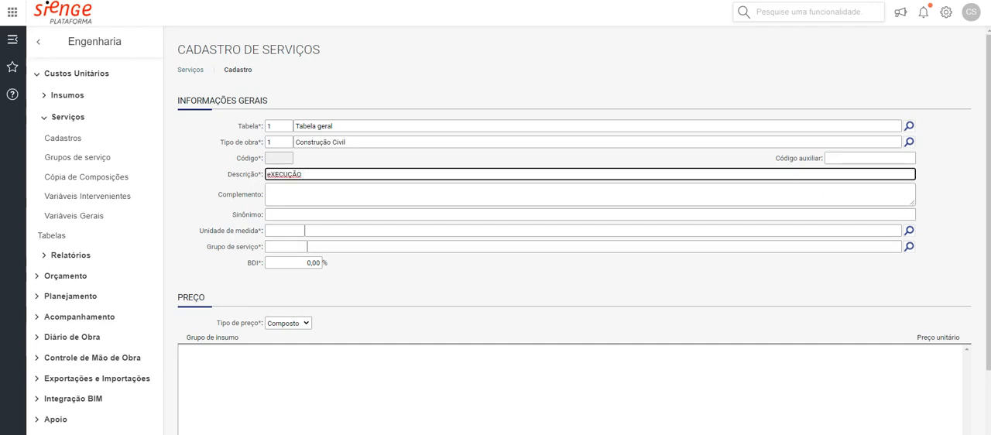
key(BackSpace)
key(BackSpace)
key(BackSpace)
key(BackSpace)
key(BackSpace)
key(BackSpace)
key(BackSpace)
key(BackSpace)
text(Execução de pintura)
click(809, 13)
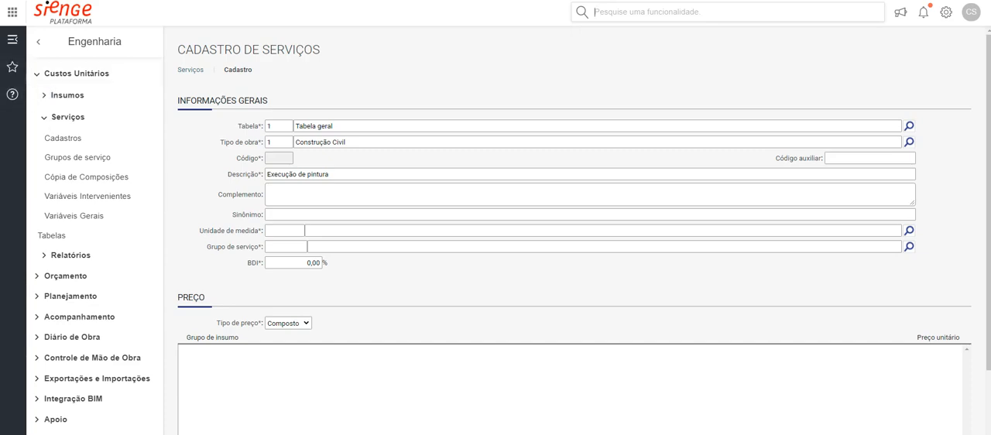
drag(254, 143, 226, 143)
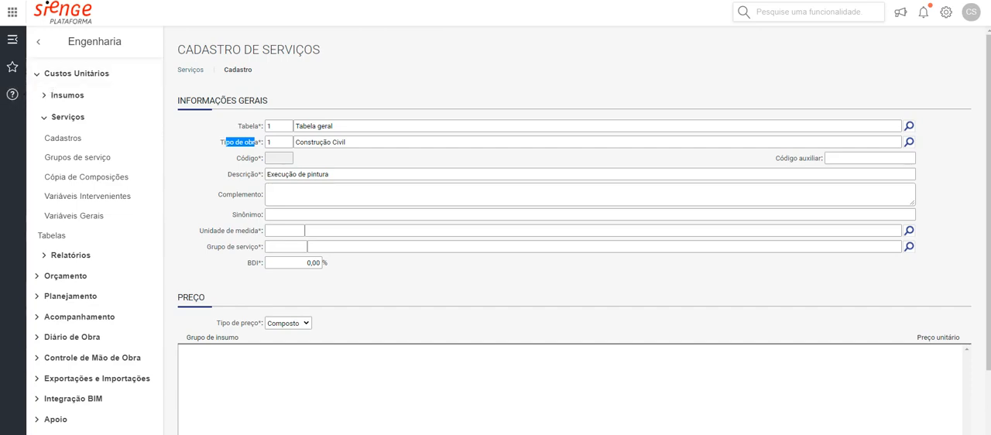
click(247, 143)
drag(288, 174, 307, 175)
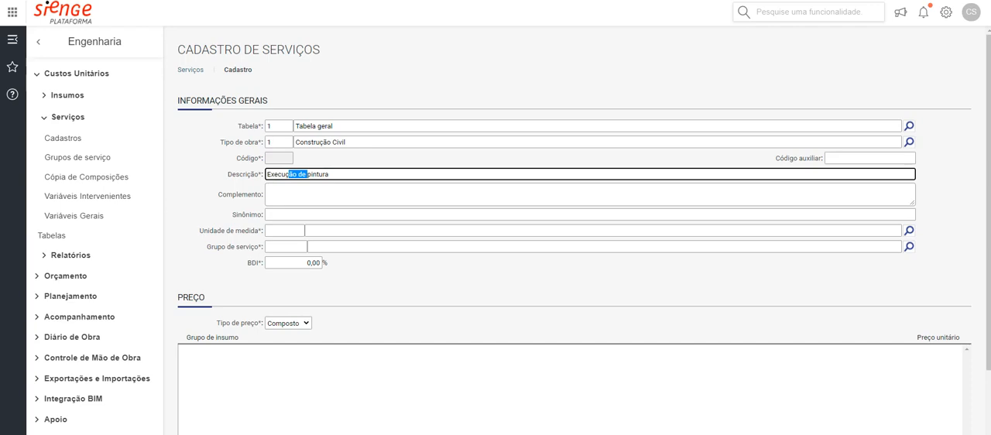
Set the service's Unidade de medida to m2
click(284, 231)
text(m2)
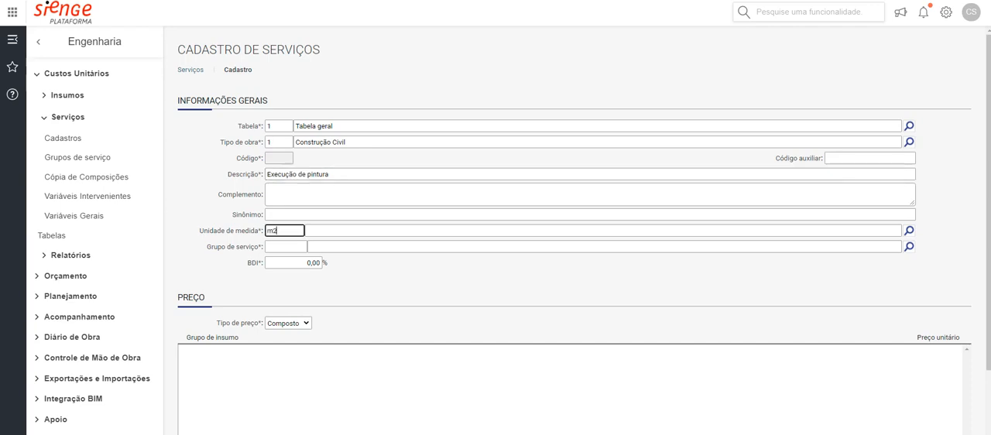
key(Tab)
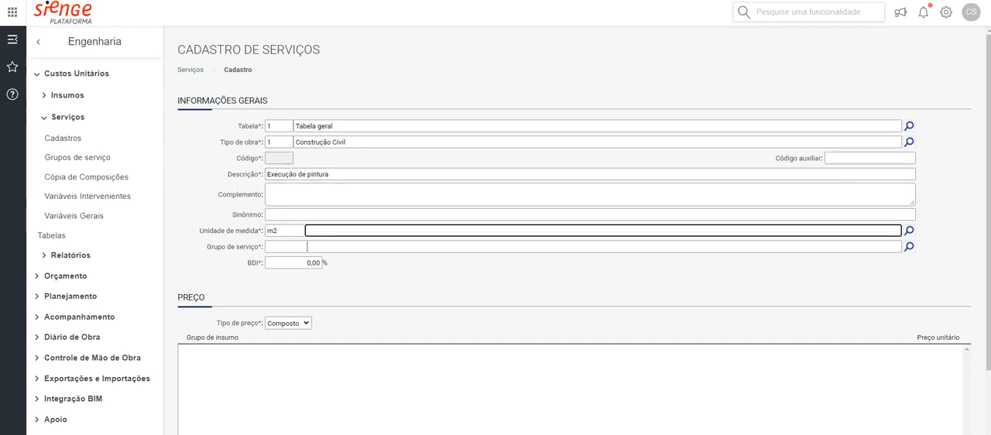
Try to fill in the service's Grupo de serviço by entering "pintura" directly as the group description
key(Tab)
text(pintura)
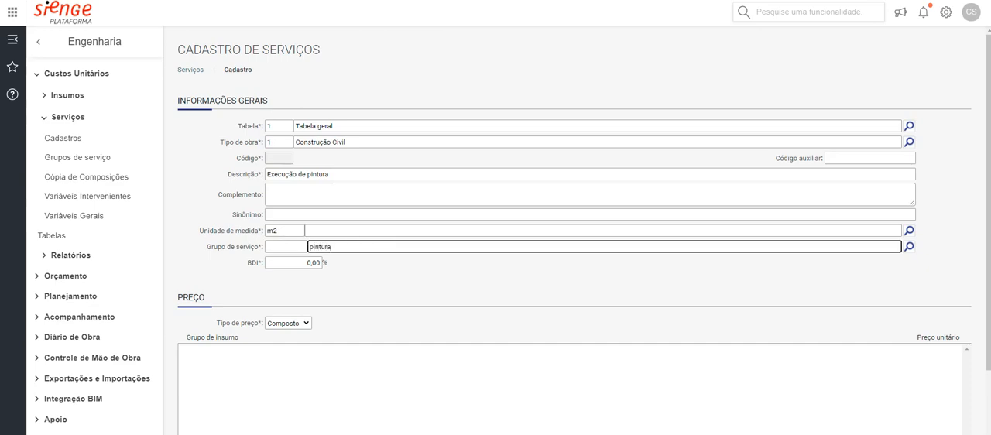
key(Tab)
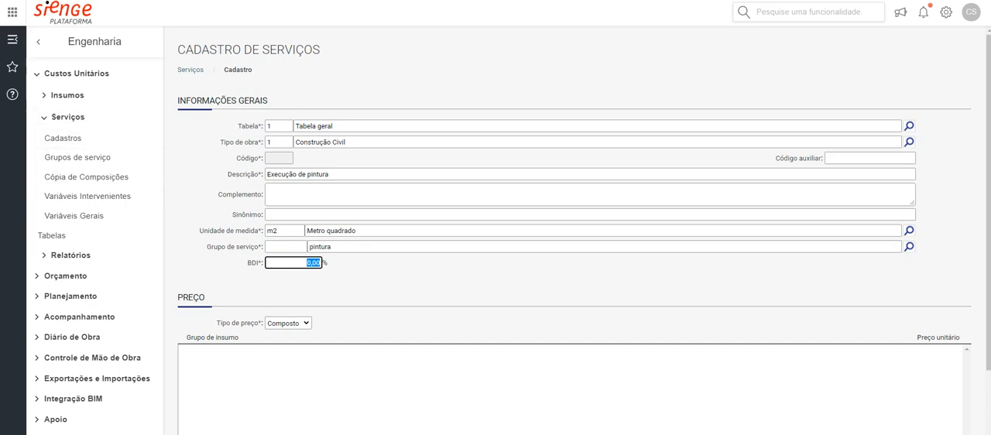
scroll(575, 232, down, 1)
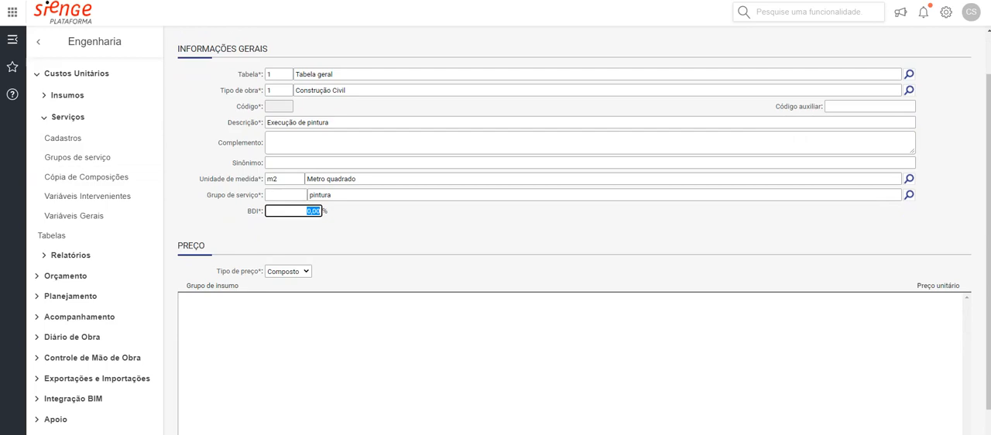
scroll(575, 232, down, 1)
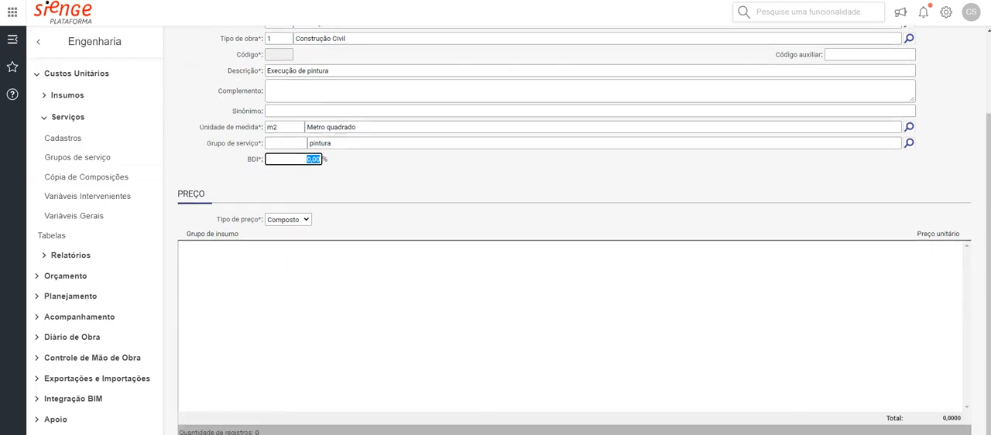
click(205, 430)
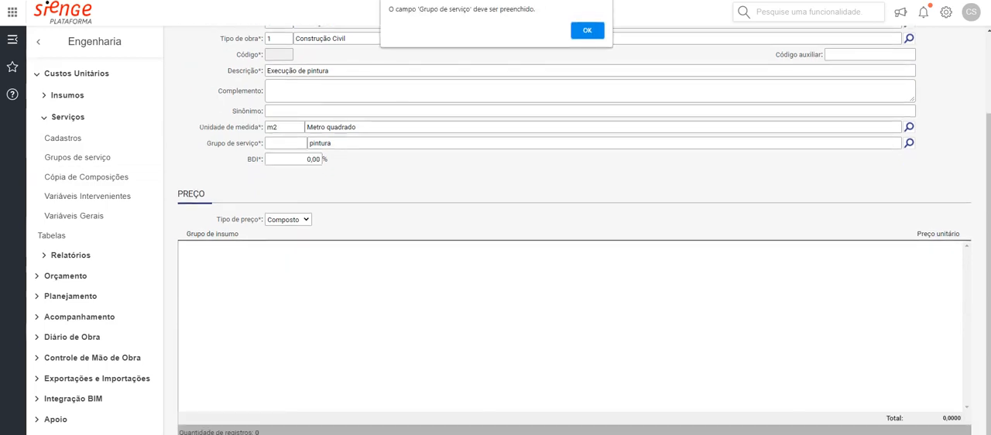
key(Return)
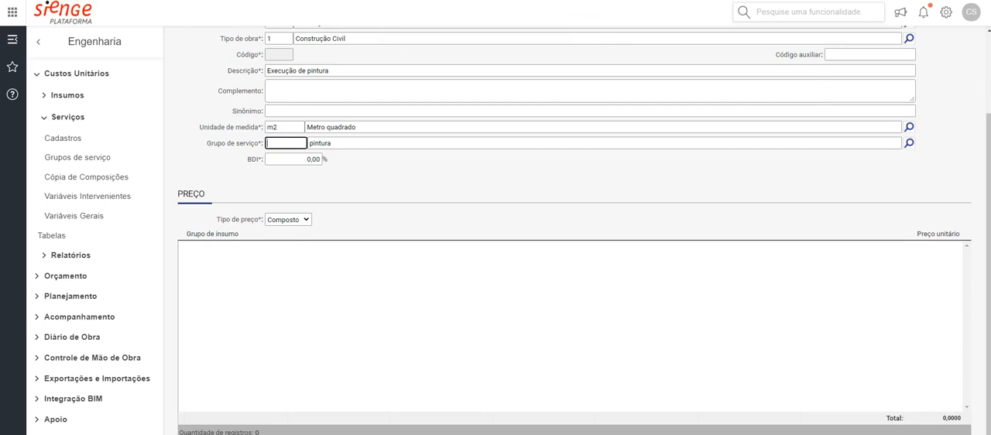
key(Tab)
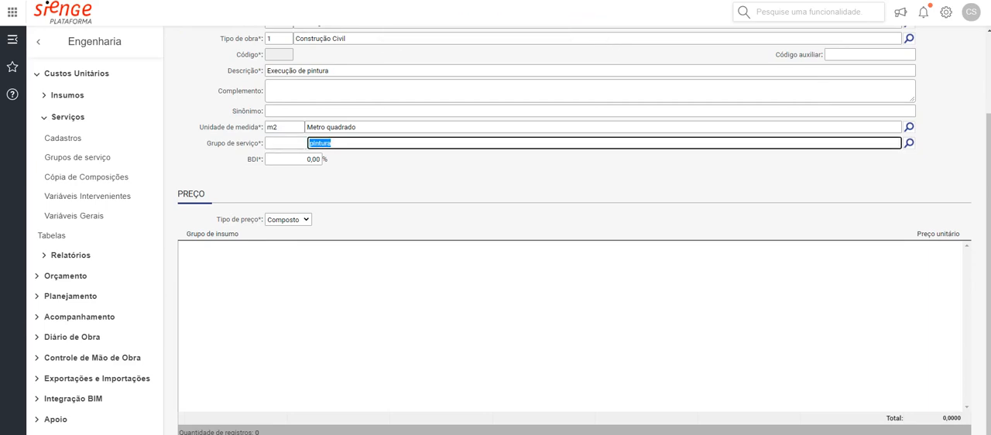
text(pintura)
key(Tab)
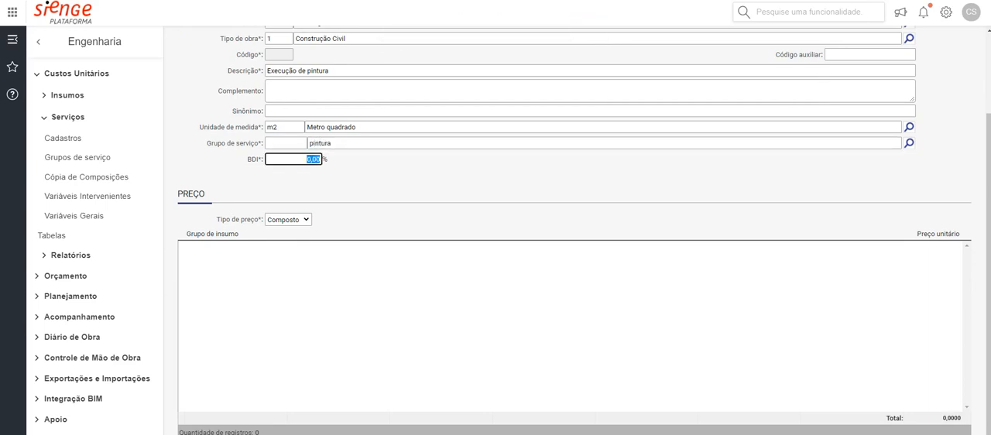
Search the service groups for "pintu", assign 025.001 PINTURAS DIVERSAS as the Grupo de serviço and save the service
click(908, 143)
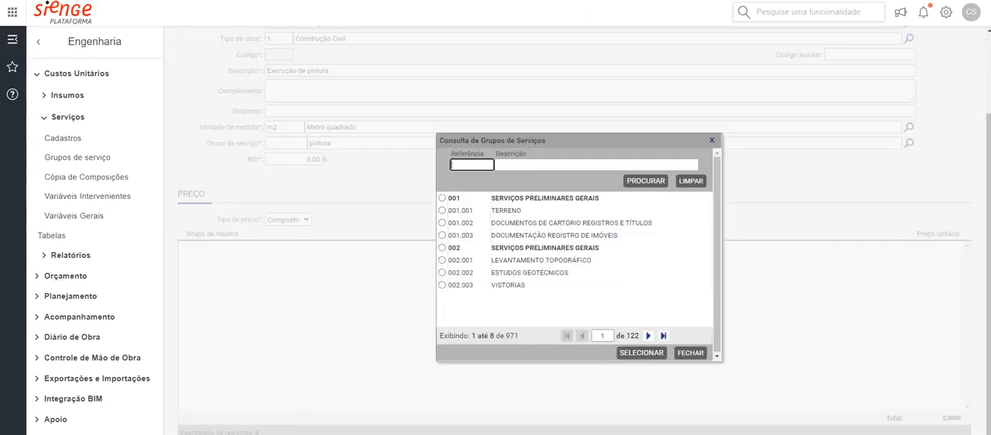
click(574, 165)
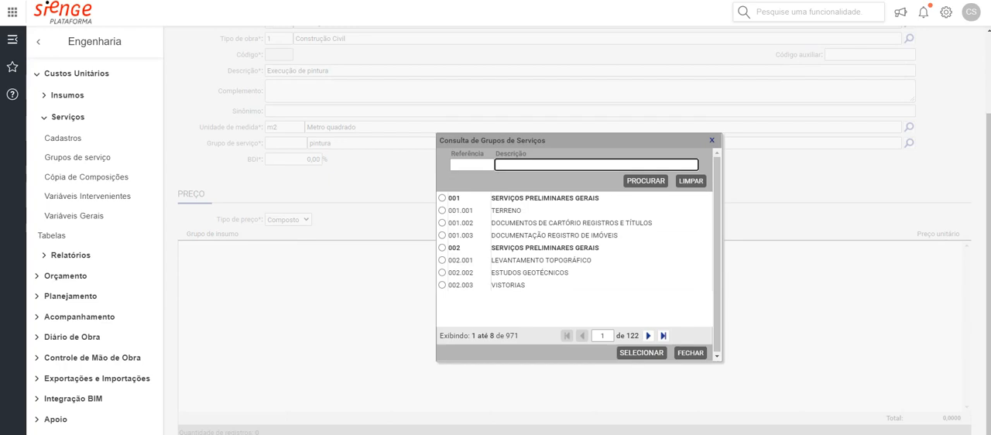
text(pintu)
key(Tab)
key(Return)
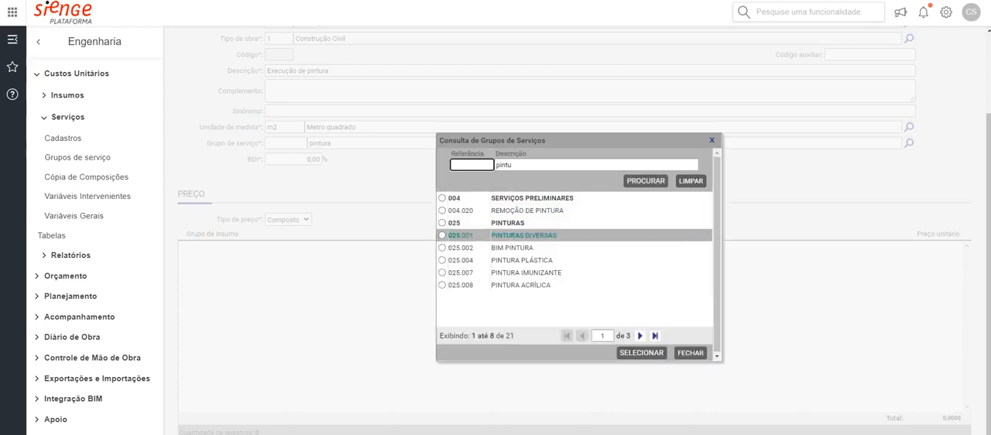
click(442, 235)
click(642, 353)
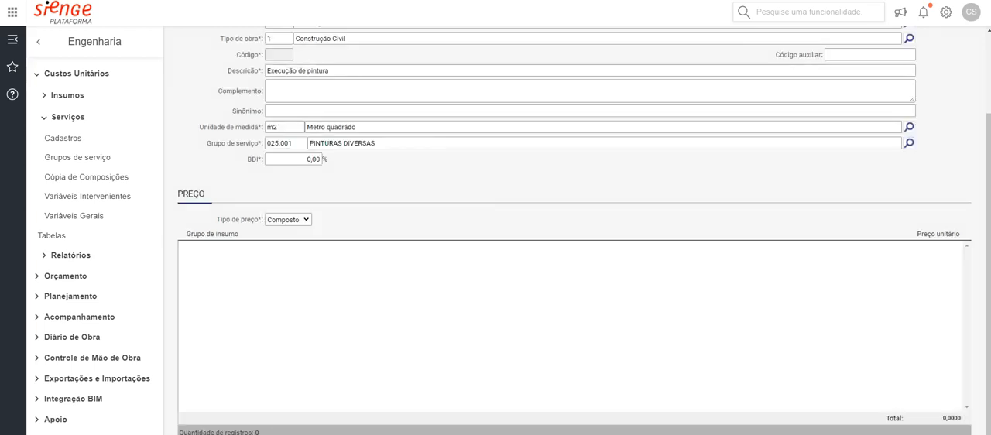
scroll(574, 232, down, 1)
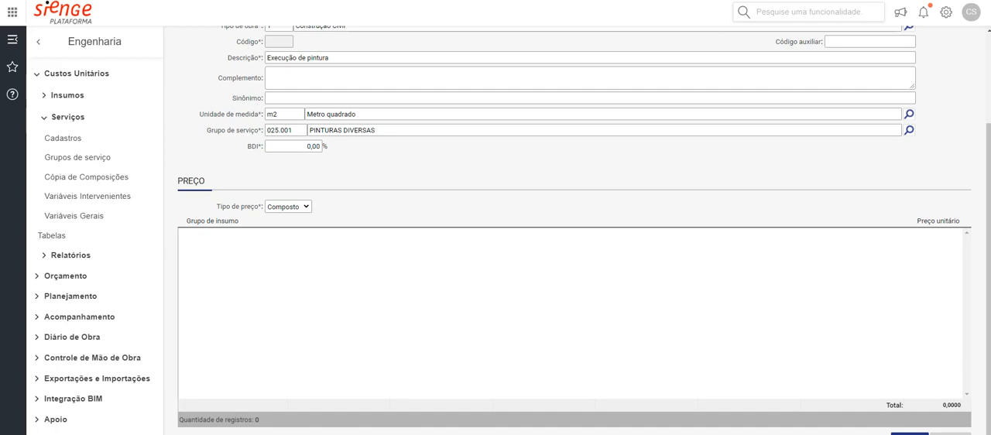
click(910, 433)
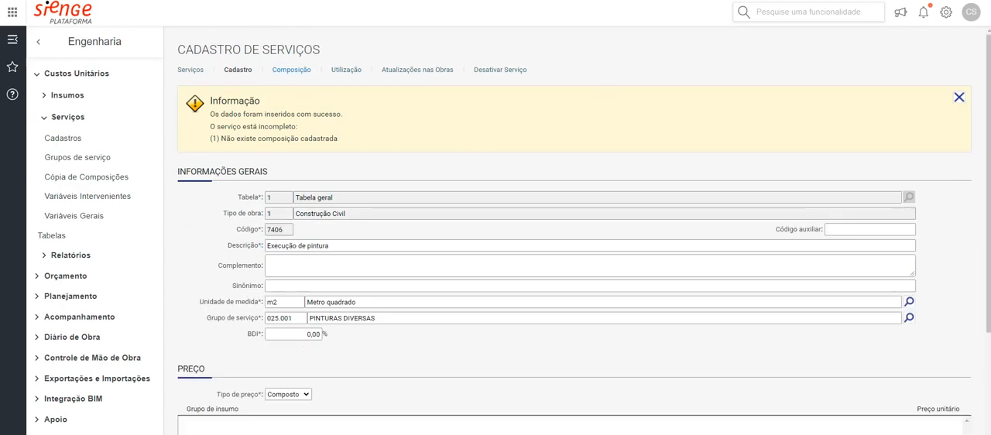
In the service's Composição, start an insumo entry and choose Tinta X (7405) from a search for "tinta"
click(291, 70)
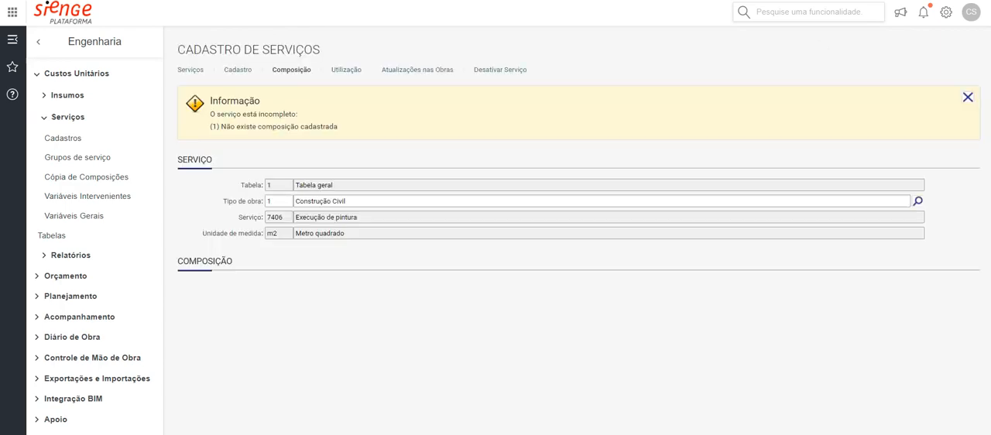
scroll(574, 263, down, 3)
scroll(574, 263, up, 1)
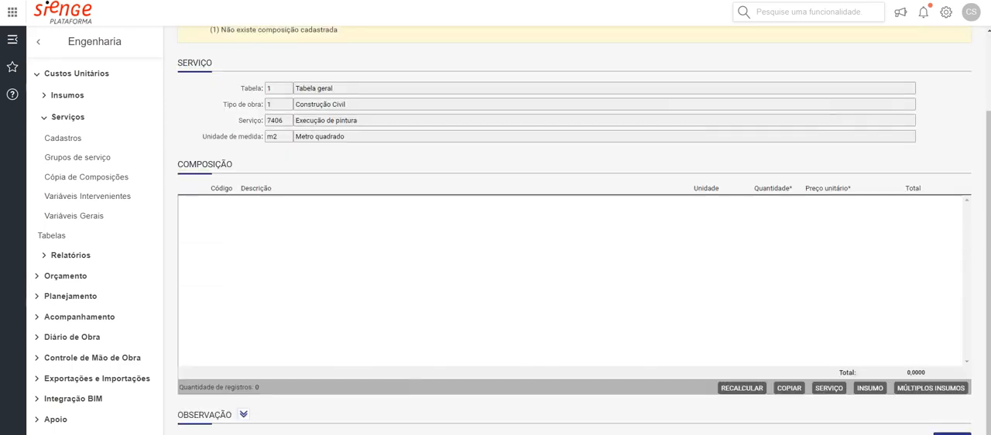
click(869, 388)
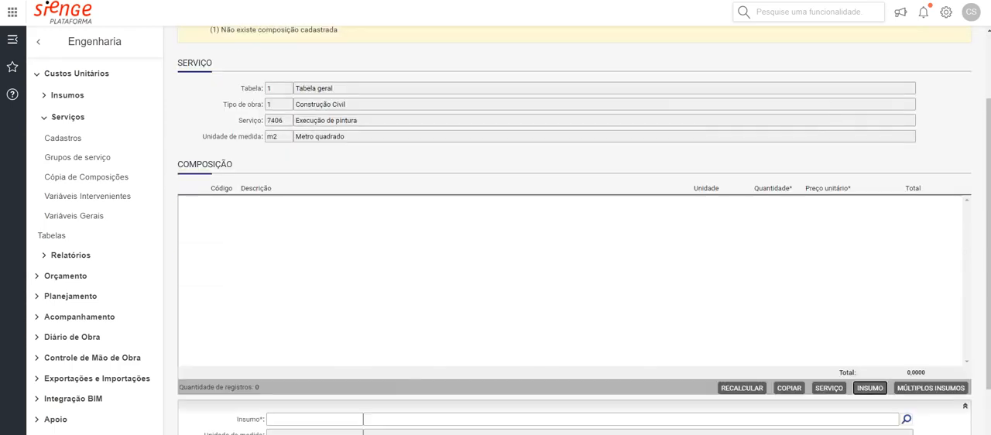
scroll(575, 263, down, 2)
click(574, 315)
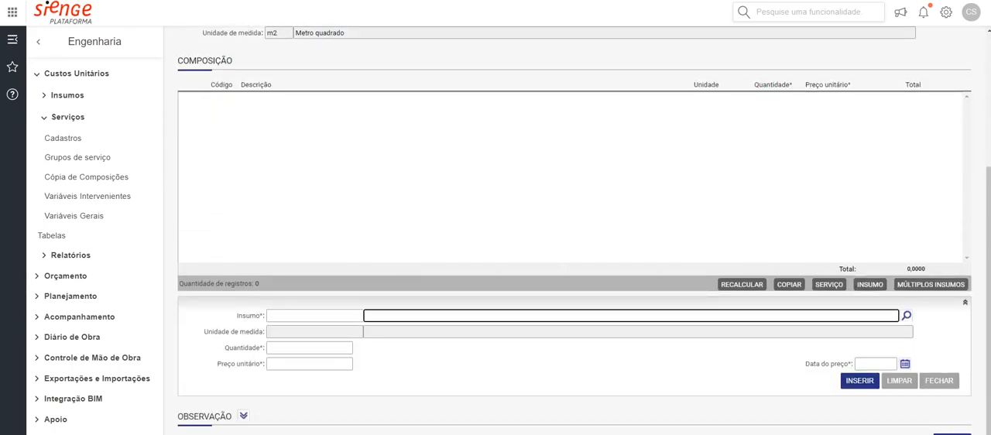
text(tinta)
key(Tab)
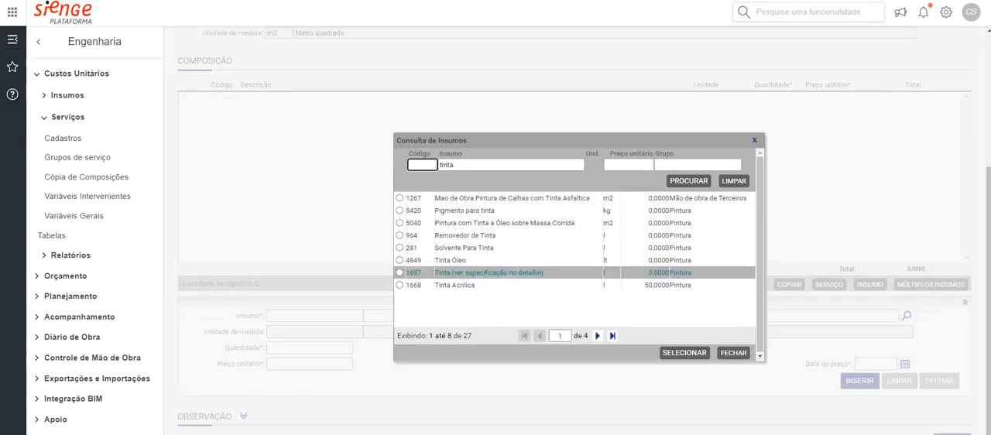
click(612, 336)
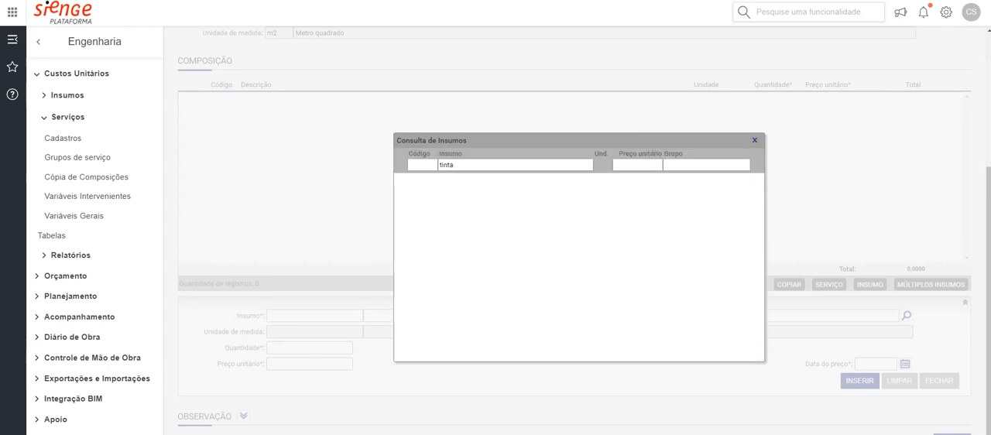
click(400, 223)
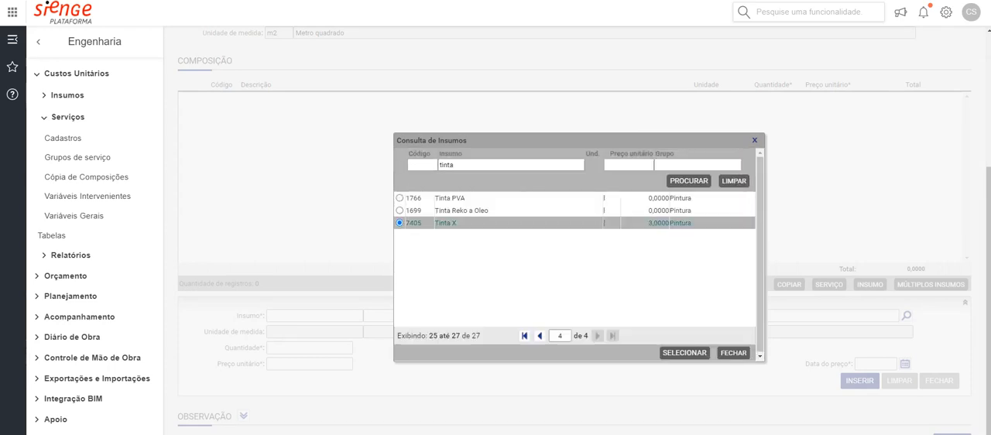
click(685, 353)
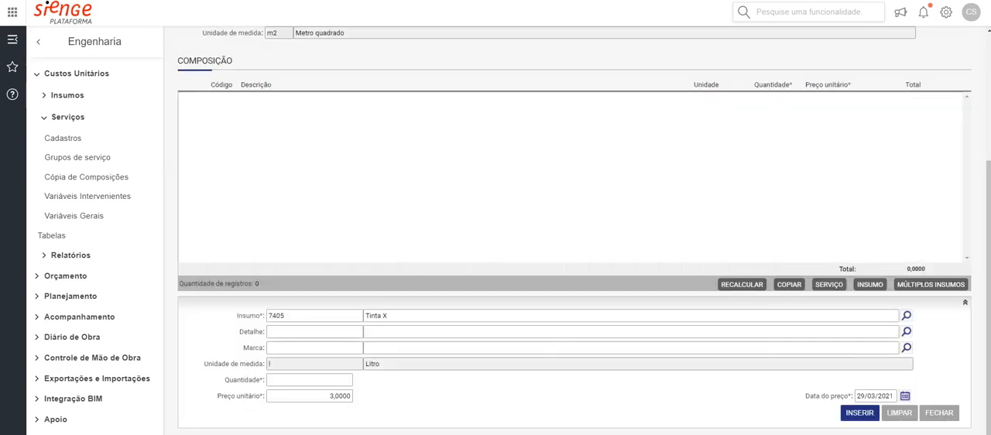
Set the Quantidade of Tinta X to 1 and insert it into the service's composition at its existing unit price
scroll(574, 232, up, 1)
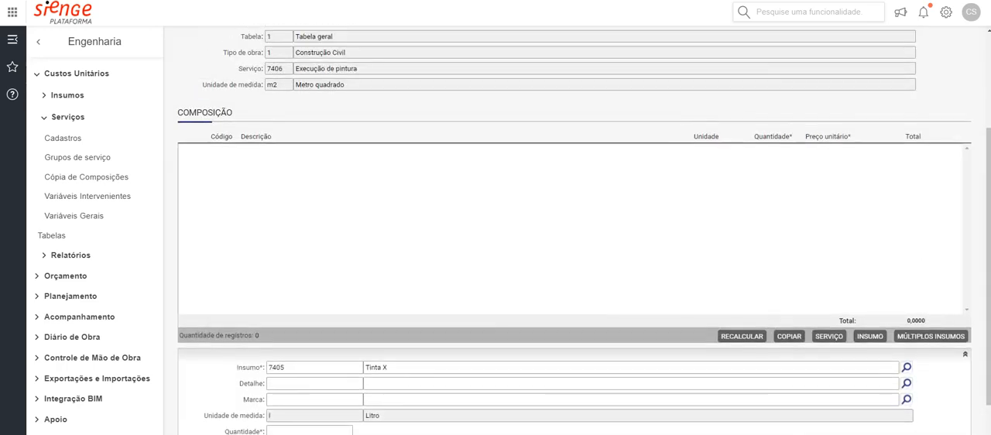
drag(370, 416, 377, 415)
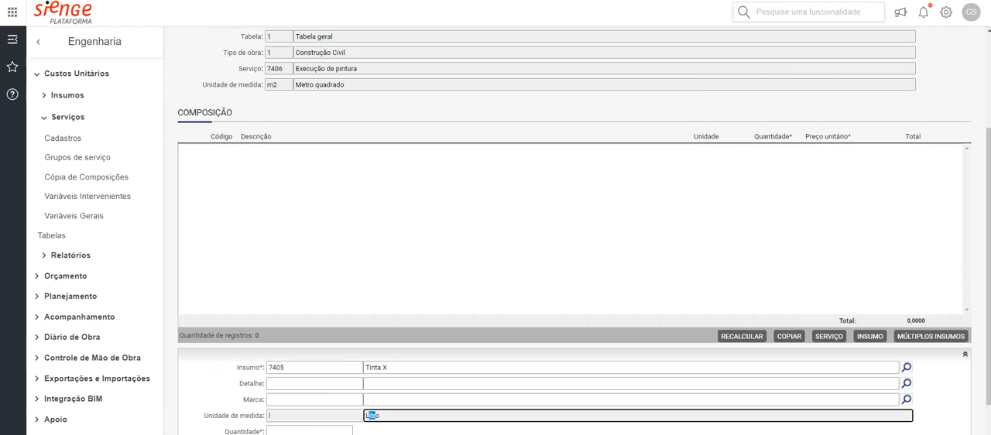
scroll(574, 232, down, 1)
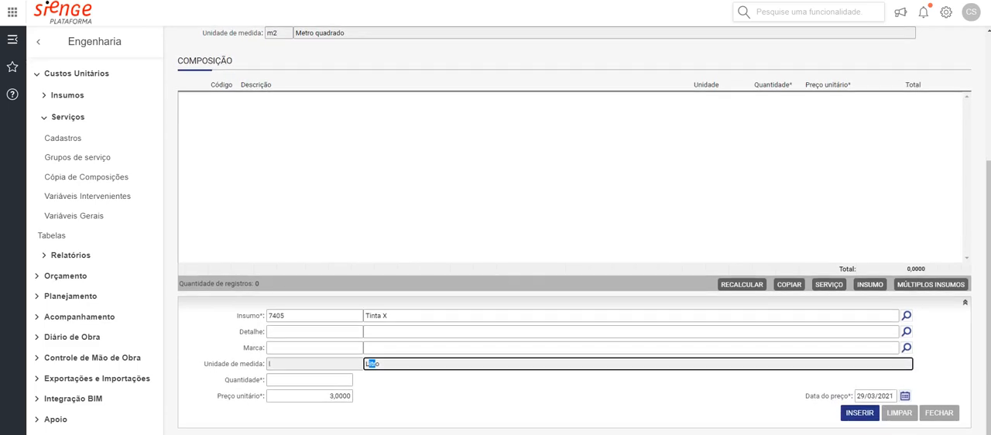
click(309, 380)
key(Tab)
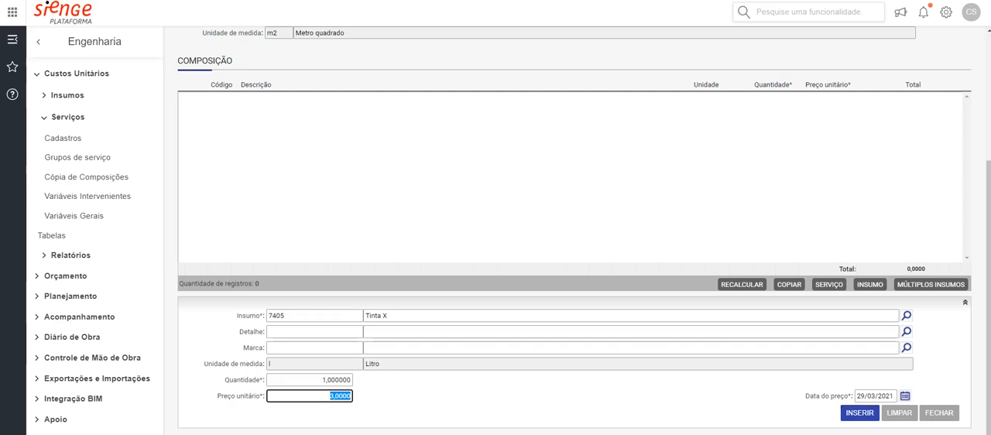
key(Tab)
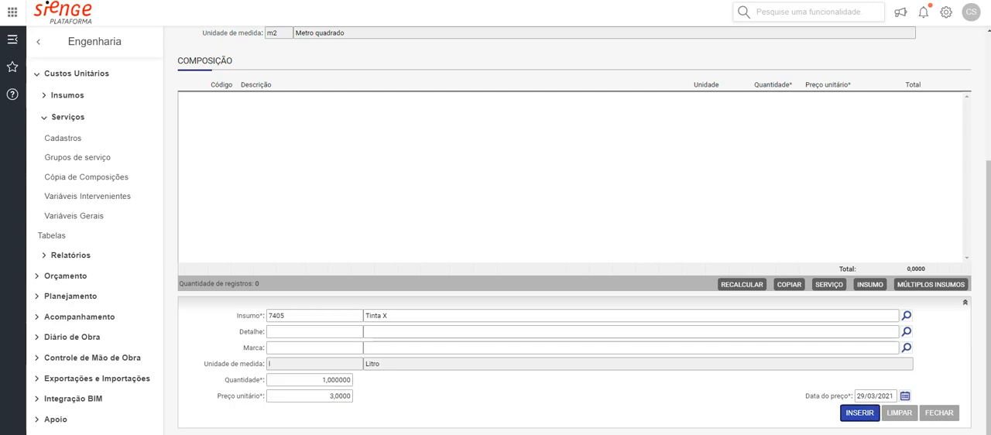
key(Return)
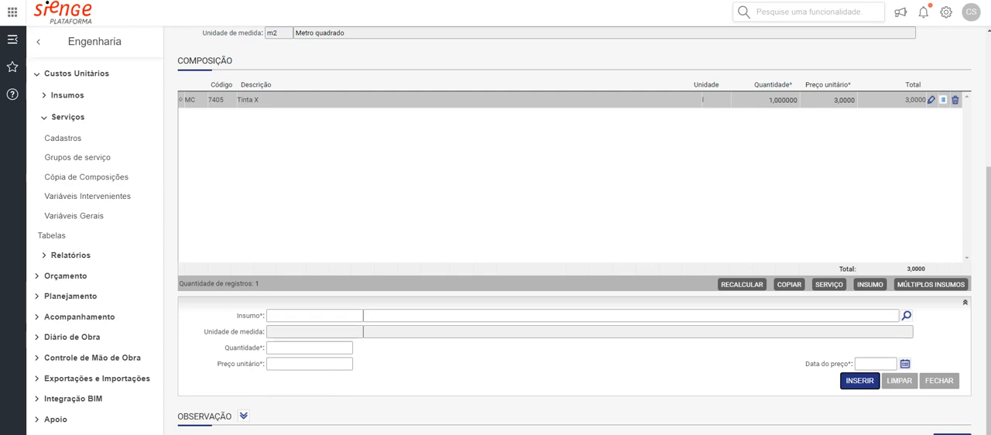
Add the insumo Pintor to the composition with Quantidade 1 and Preço unitário 20
click(433, 316)
text(pintor)
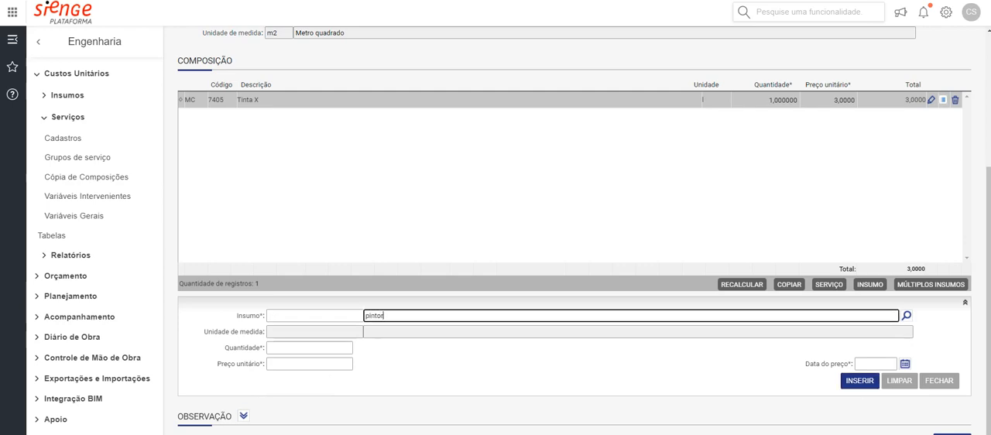
key(Tab)
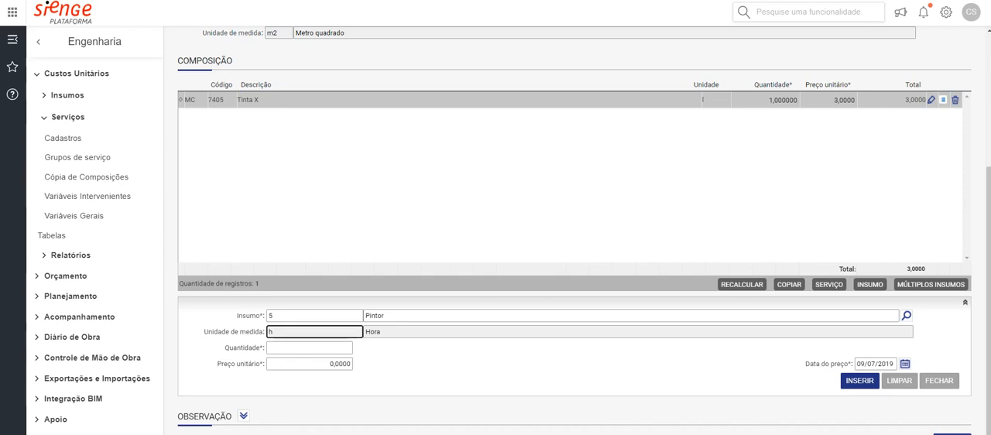
key(Tab)
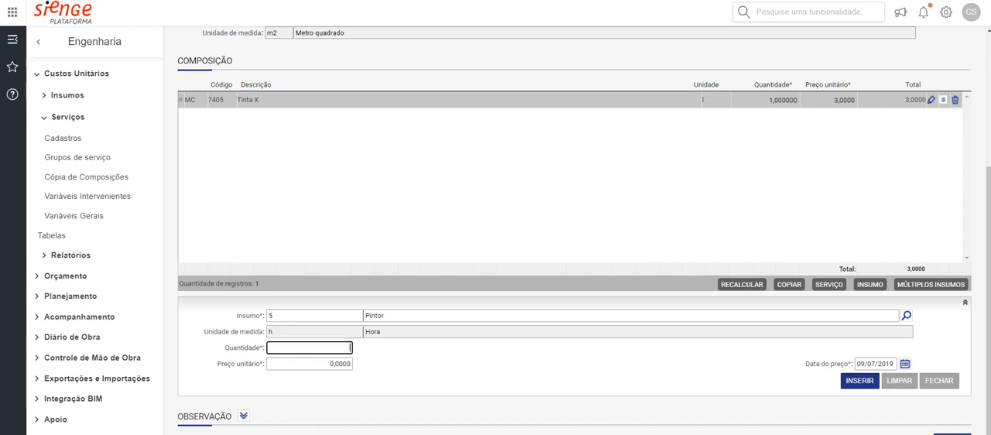
text(1)
key(Tab)
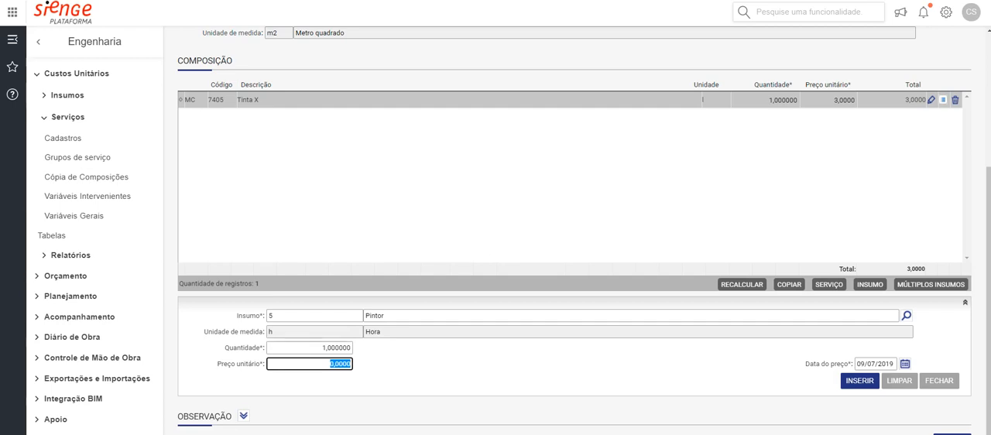
text(20)
key(Tab)
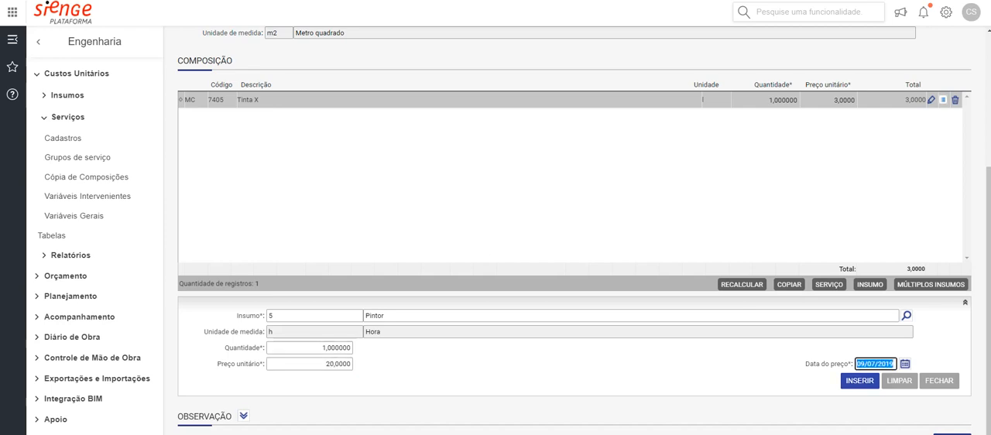
key(Tab)
key(Return)
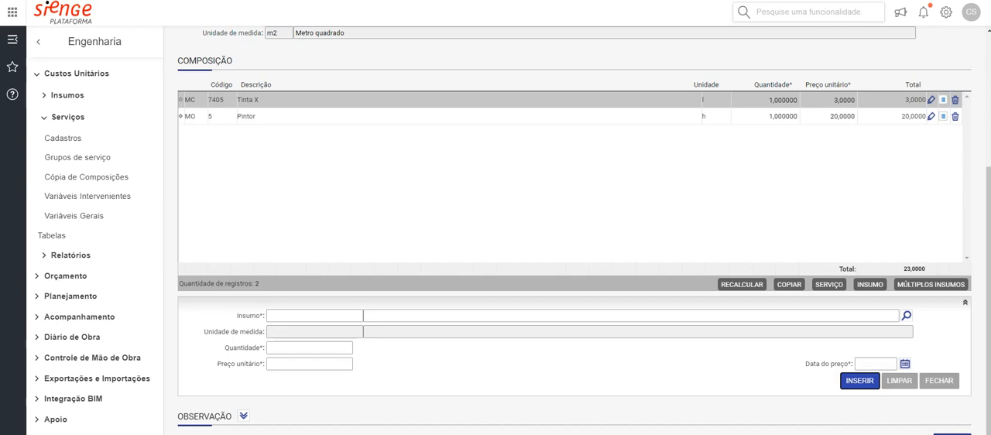
Try to search the insumos for "tinta" for another composition entry
scroll(574, 232, up, 1)
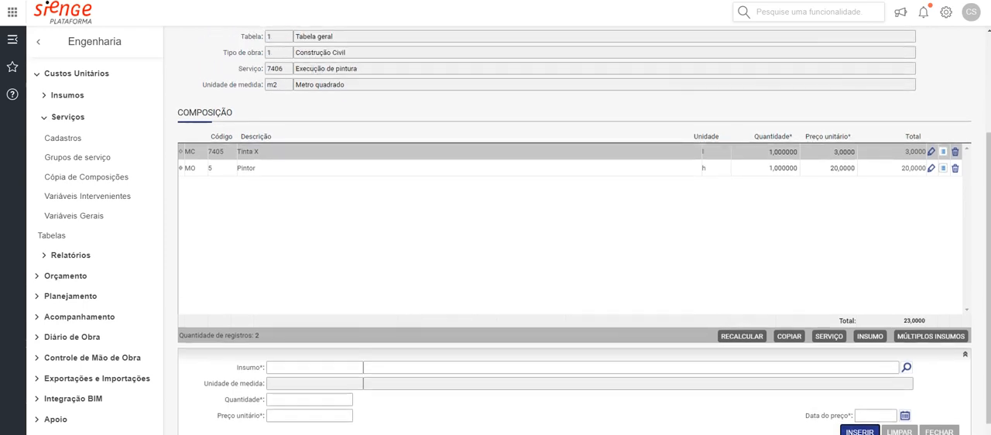
scroll(575, 232, down, 1)
click(630, 315)
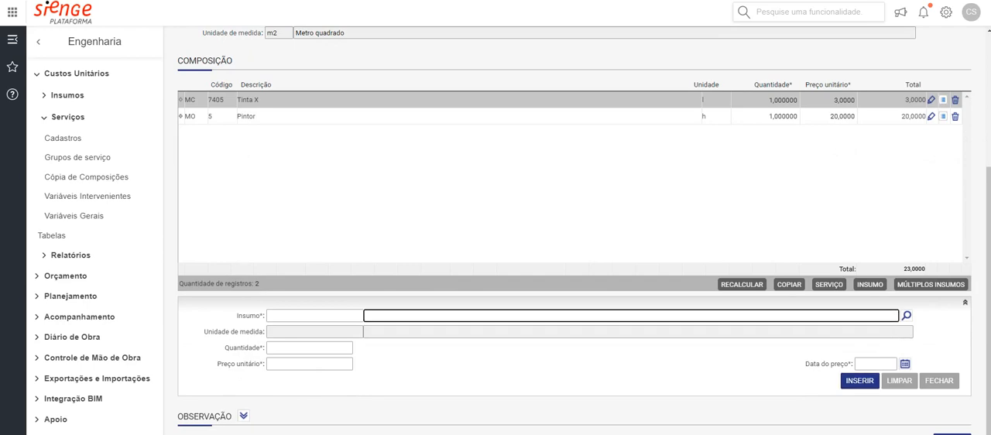
text(tinta)
key(Tab)
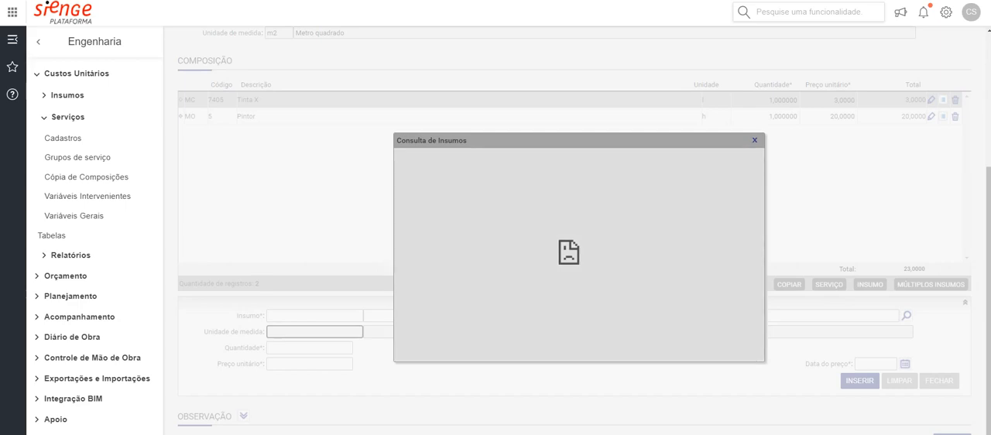
click(754, 140)
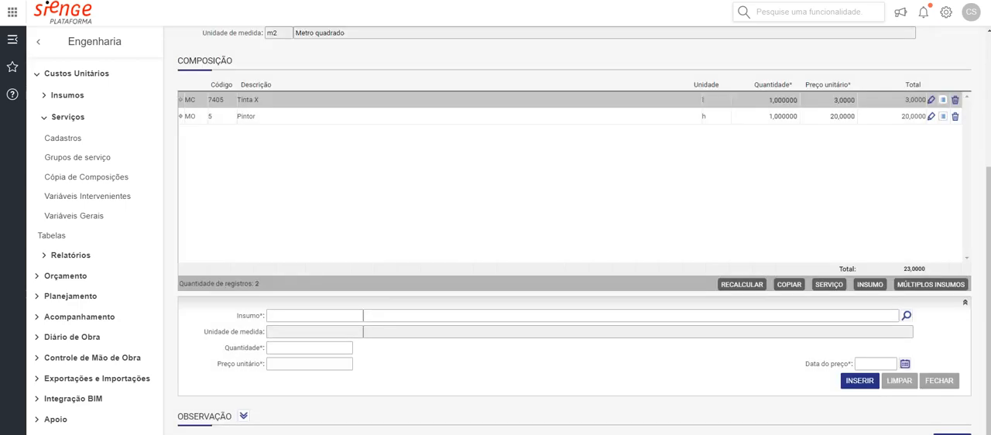
Search the insumos for "solve" and choose Solvente Para Tinta (281) for the new composition entry
click(464, 315)
text(solve)
key(Tab)
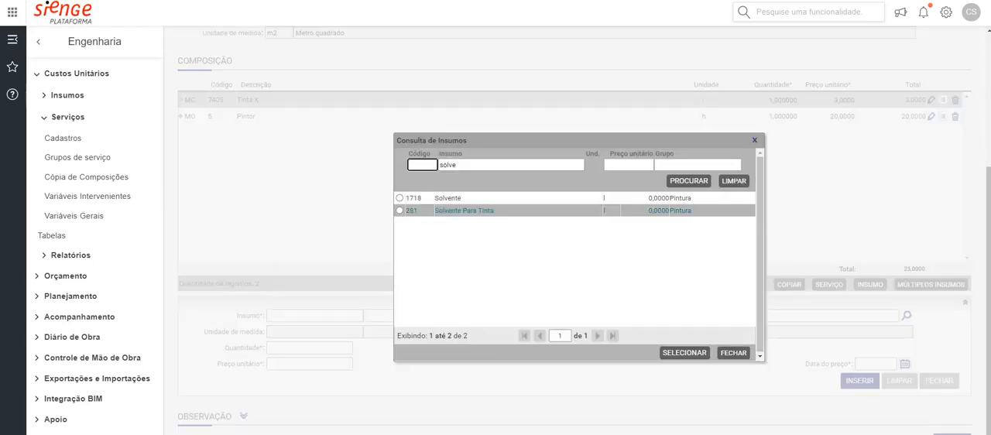
click(465, 210)
click(684, 353)
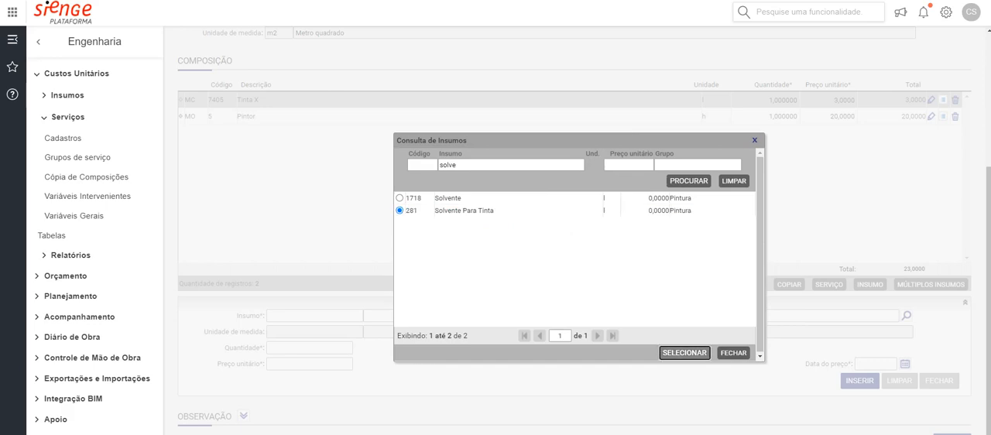
Give Solvente Para Tinta a Quantidade of 0,5 and a Preço unitário of 3, and insert it into the composition
click(310, 380)
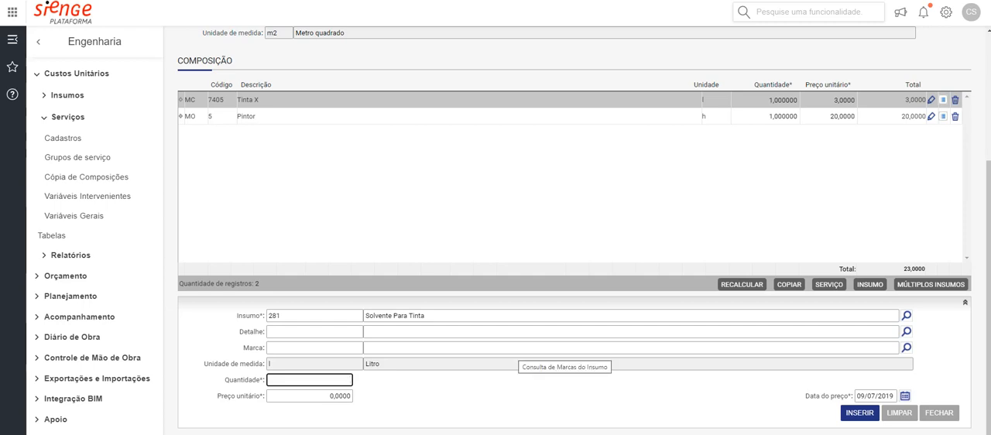
text(0,5)
key(Tab)
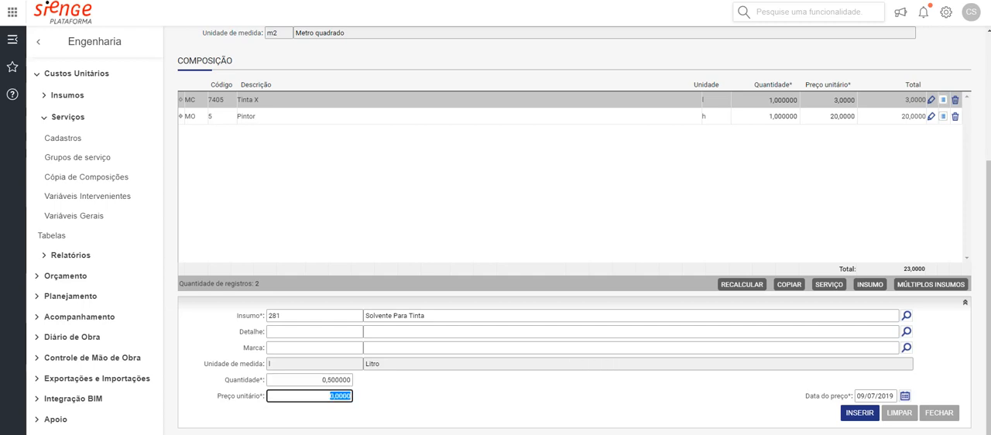
text(0)
key(BackSpace)
key(BackSpace)
text(3)
key(Tab)
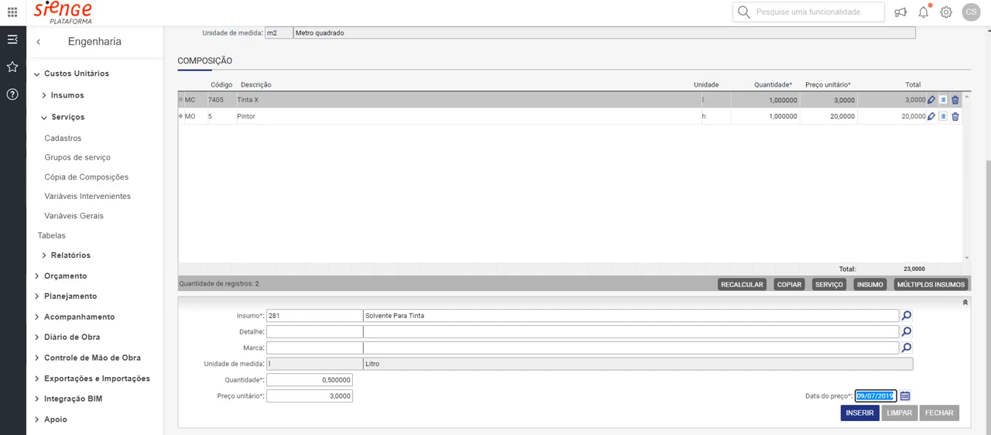
key(Tab)
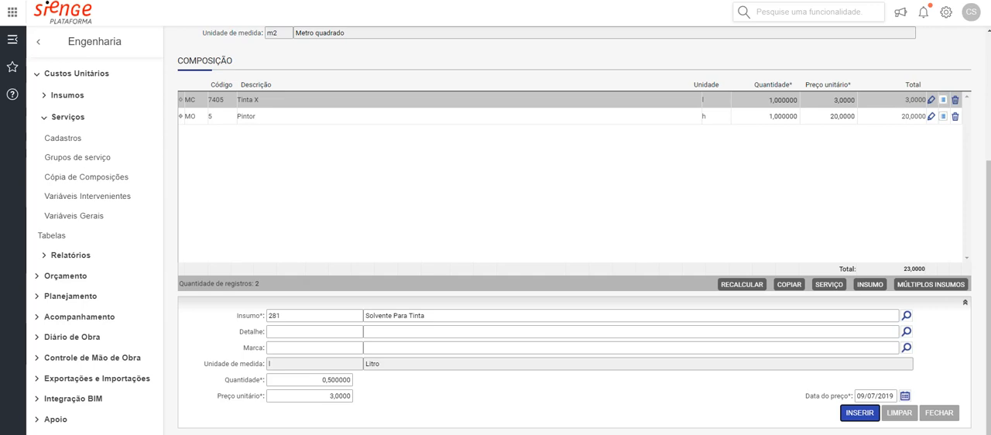
key(Return)
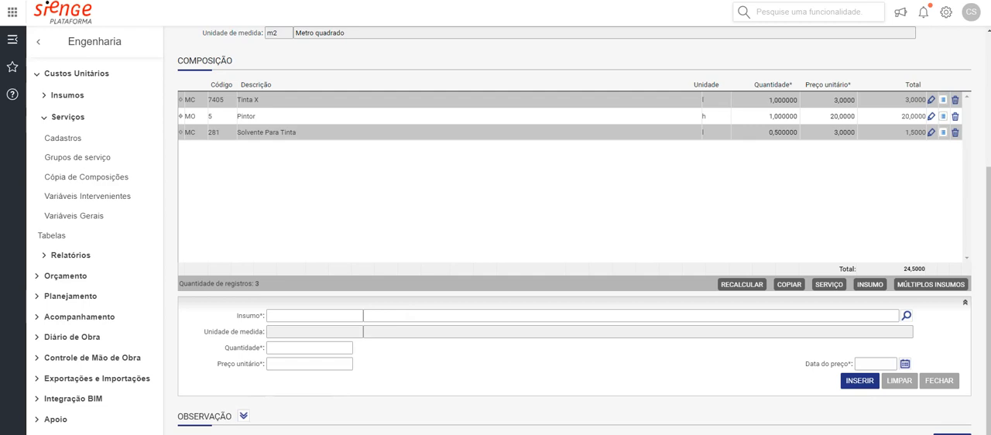
Choose Pincel as the insumo of the next composition entry and go to its Quantidade
click(409, 315)
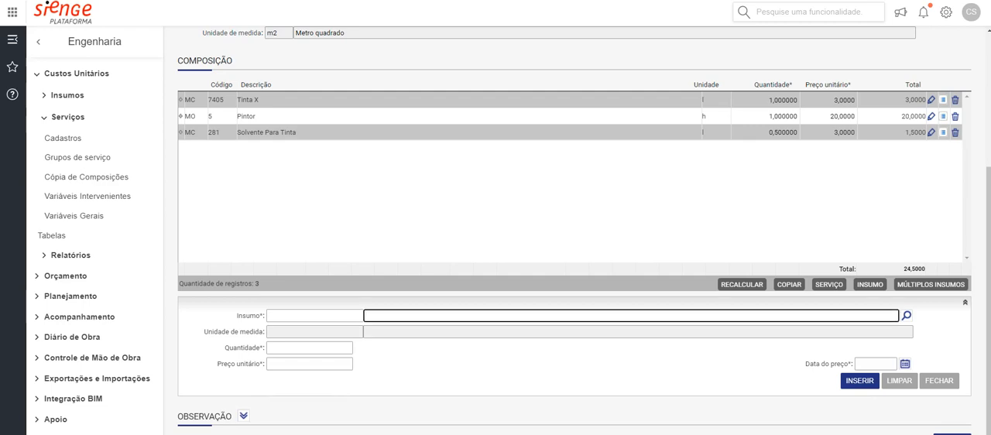
text(pincel)
key(Tab)
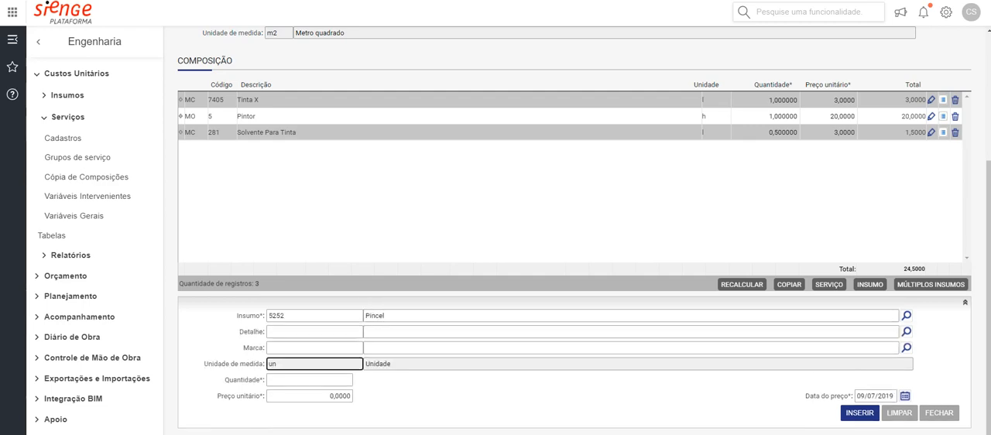
key(Tab)
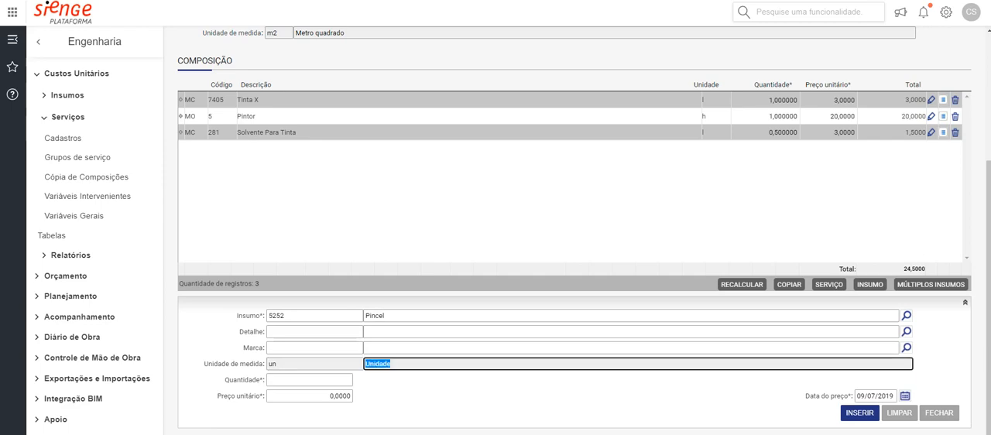
key(Tab)
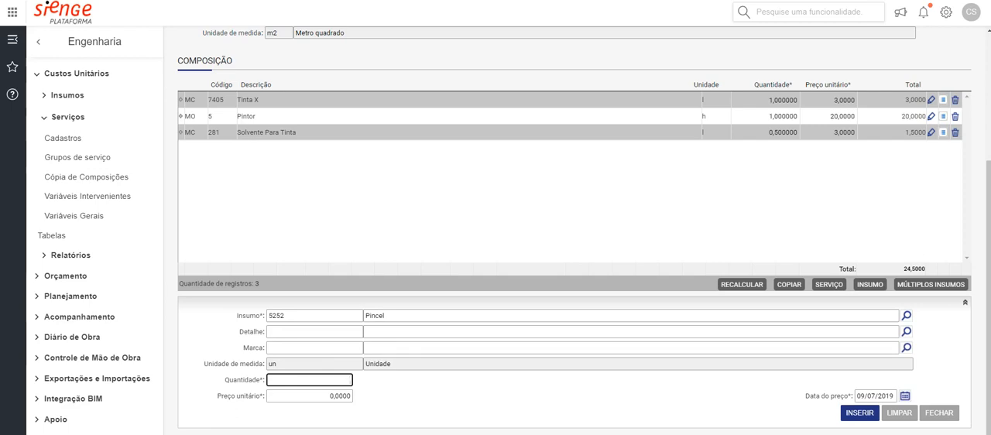
scroll(574, 231, up, 1)
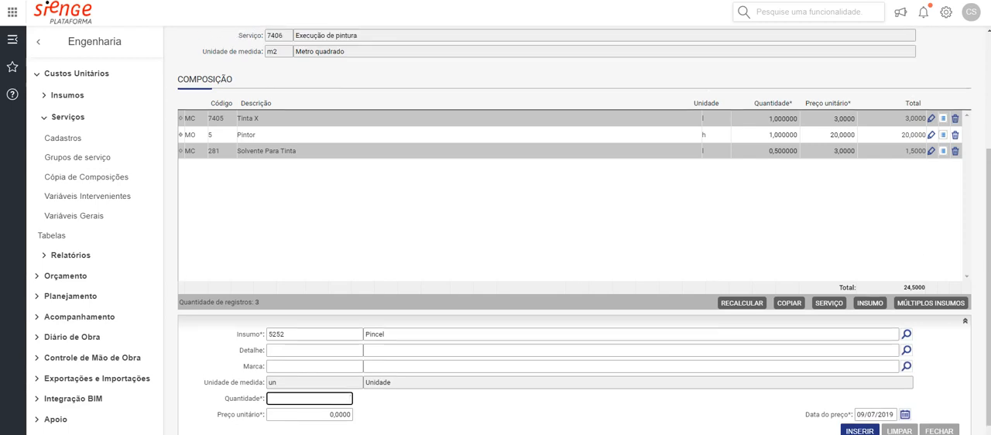
scroll(574, 230, down, 1)
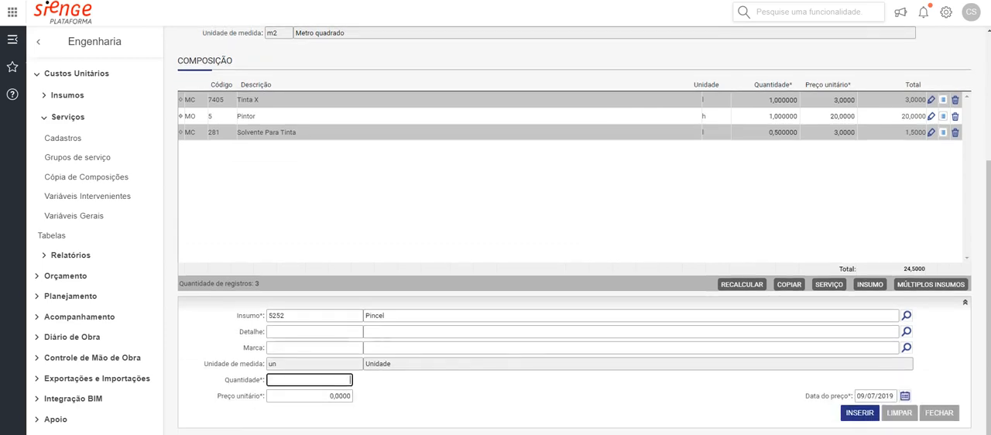
text(1)
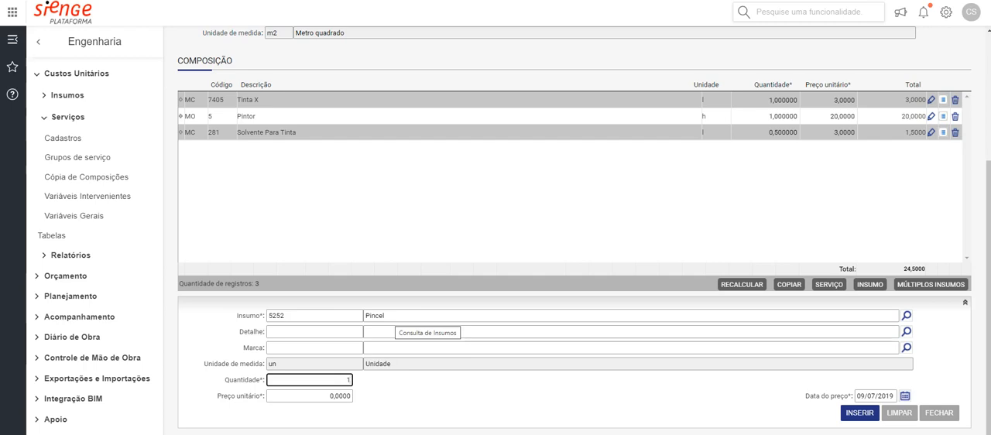
key(Tab)
key(shift+Tab)
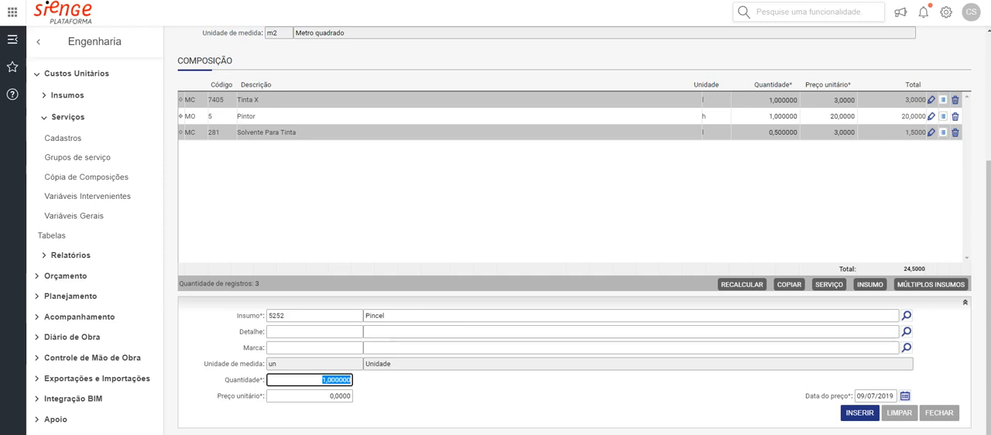
text(0)
key(Tab)
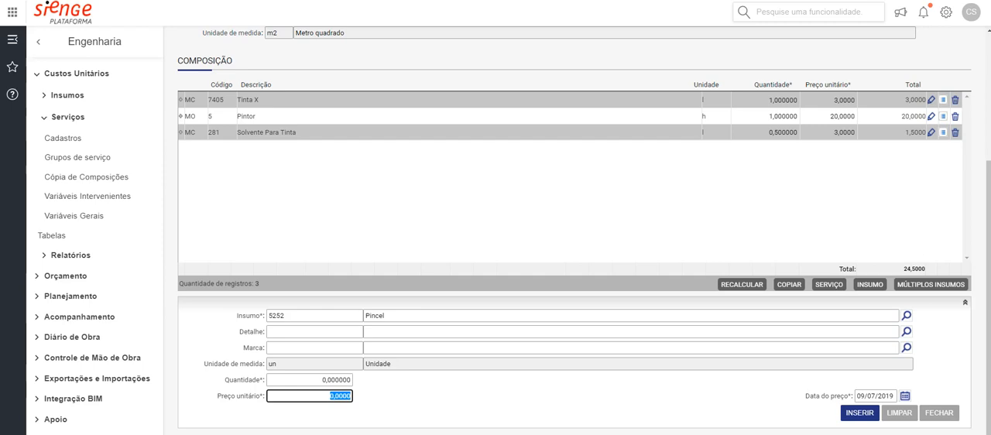
Set Pincel's Quantidade to 0,01 and its Preço unitário to 0,5
key(shift+Tab)
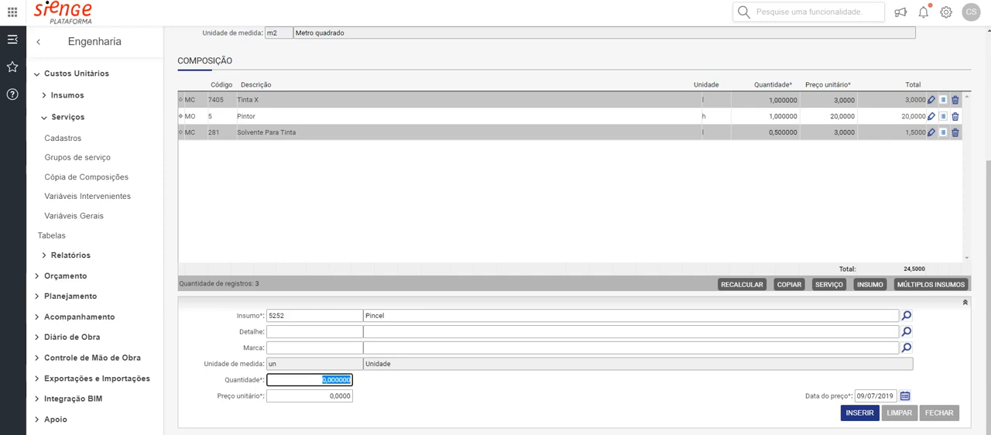
text(0,0)
text(1)
key(Tab)
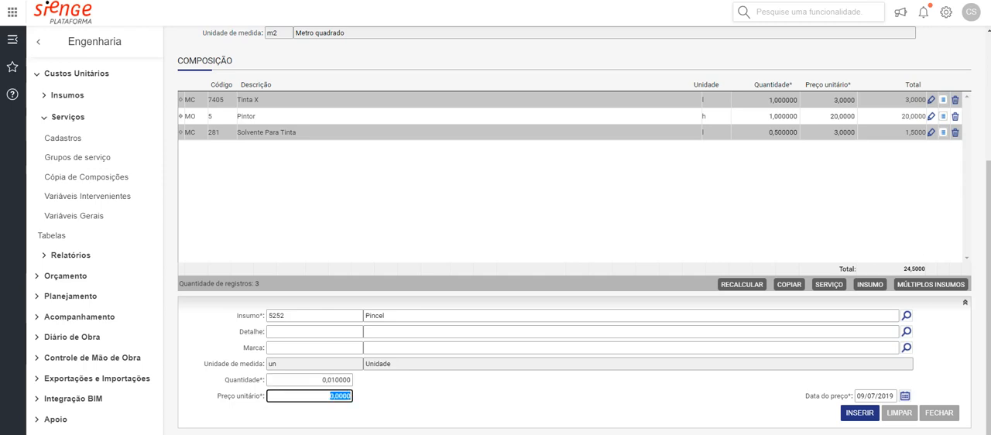
text(0,5)
key(Tab)
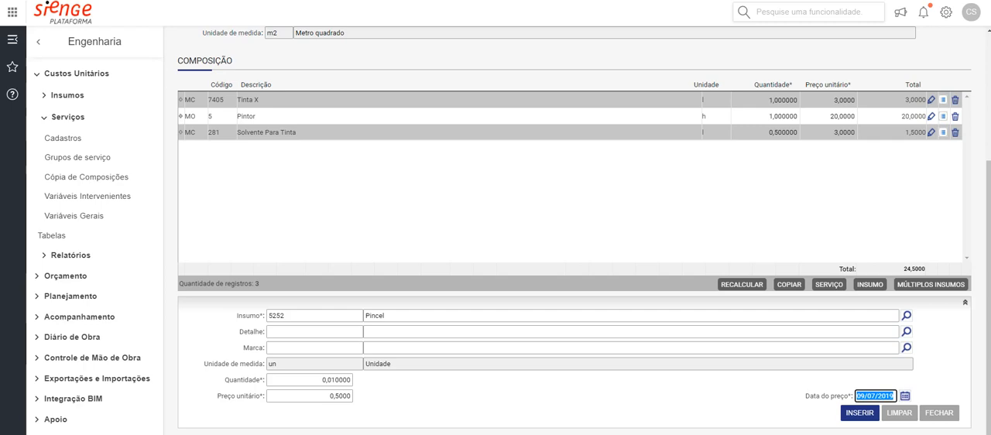
Insert the Pincel entry into the composition and save the composition of Execução de pintura
key(Tab)
key(Return)
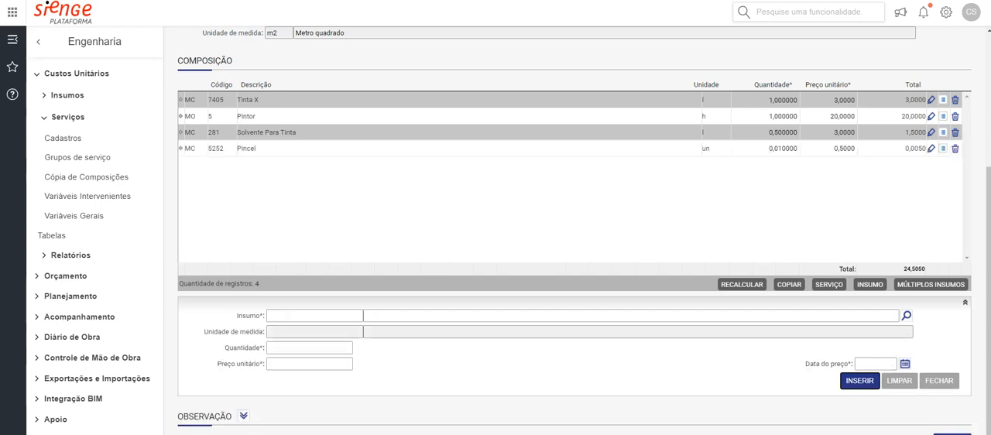
click(782, 149)
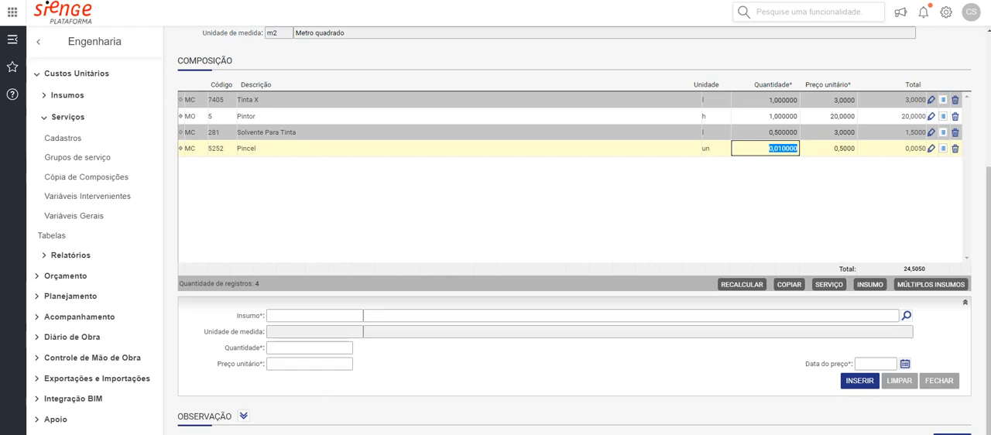
key(Return)
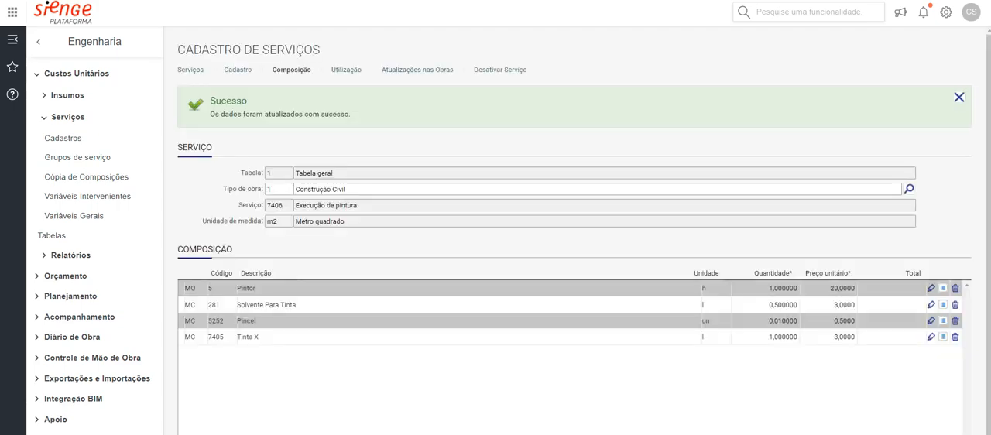
Review the saved composition and open the Atualizações nas Obras of the service Execução de pintura
scroll(574, 232, down, 1)
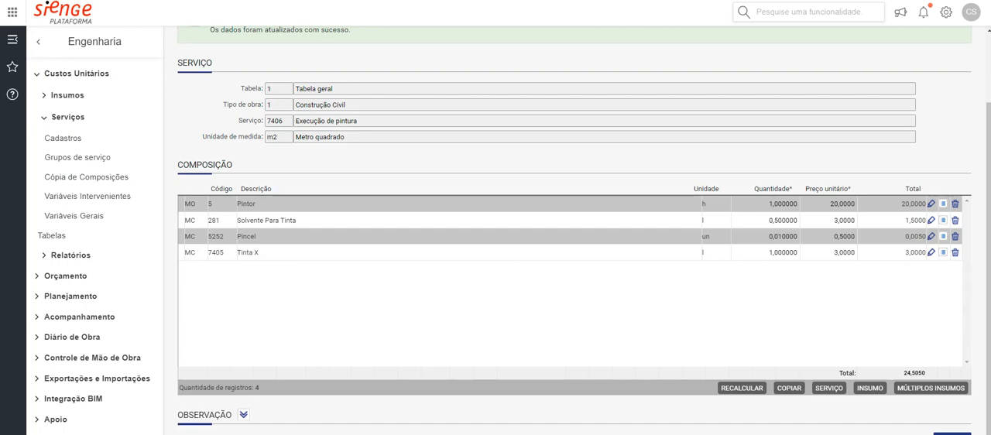
scroll(574, 232, up, 3)
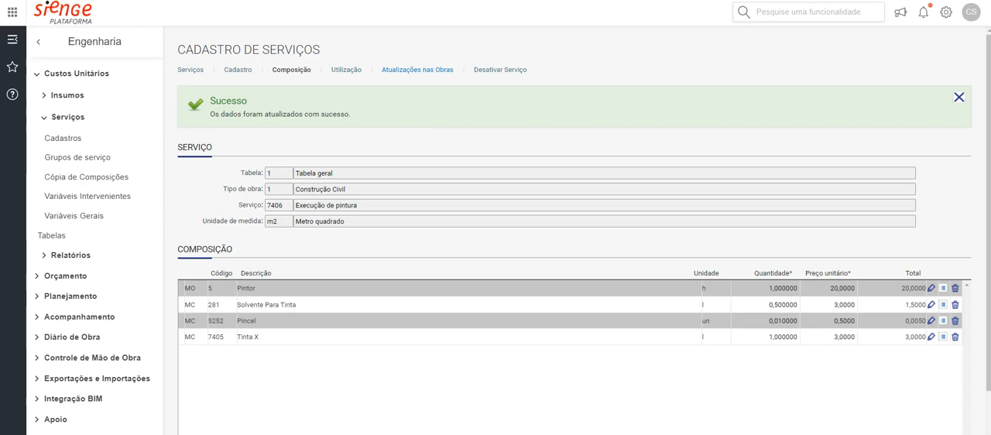
click(417, 69)
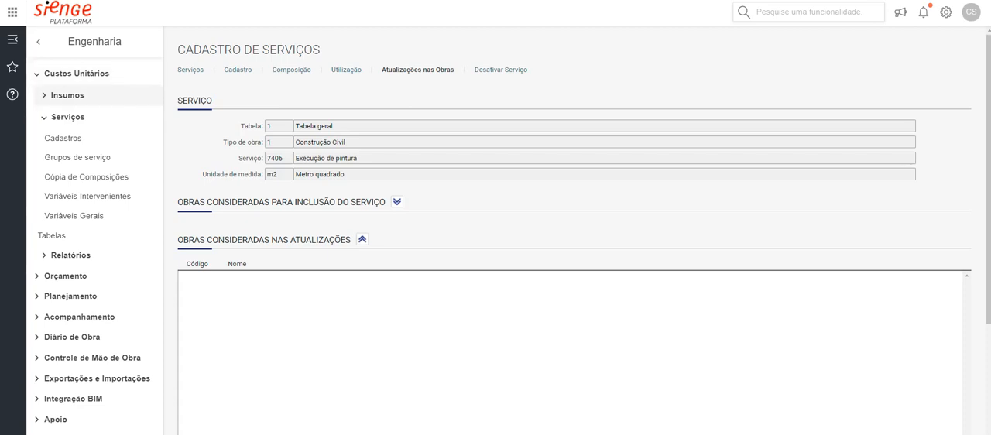
click(67, 116)
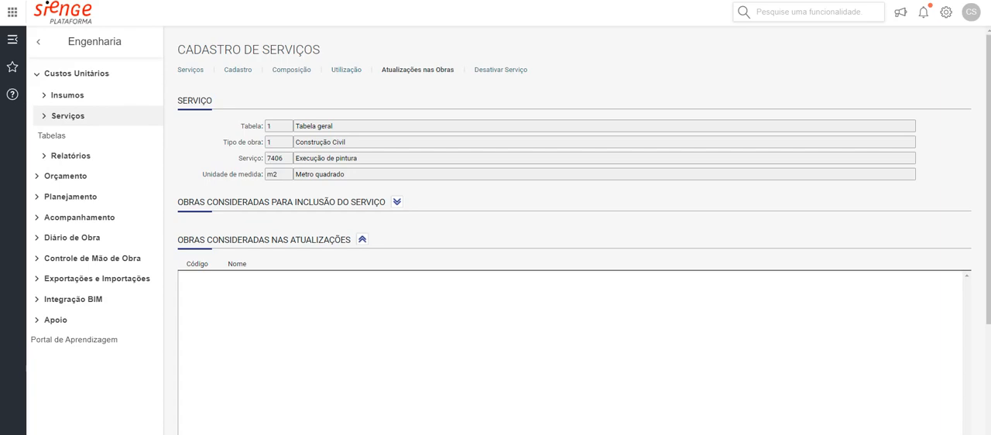
key(alt+Tab)
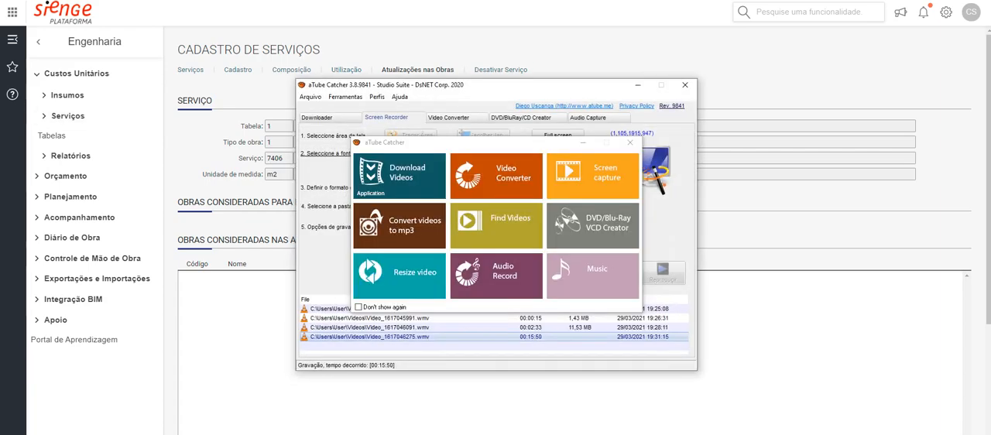
click(582, 142)
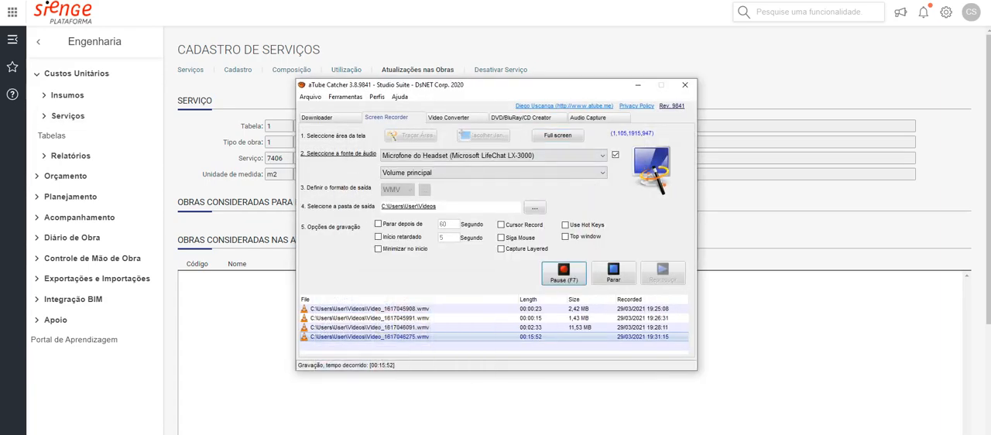